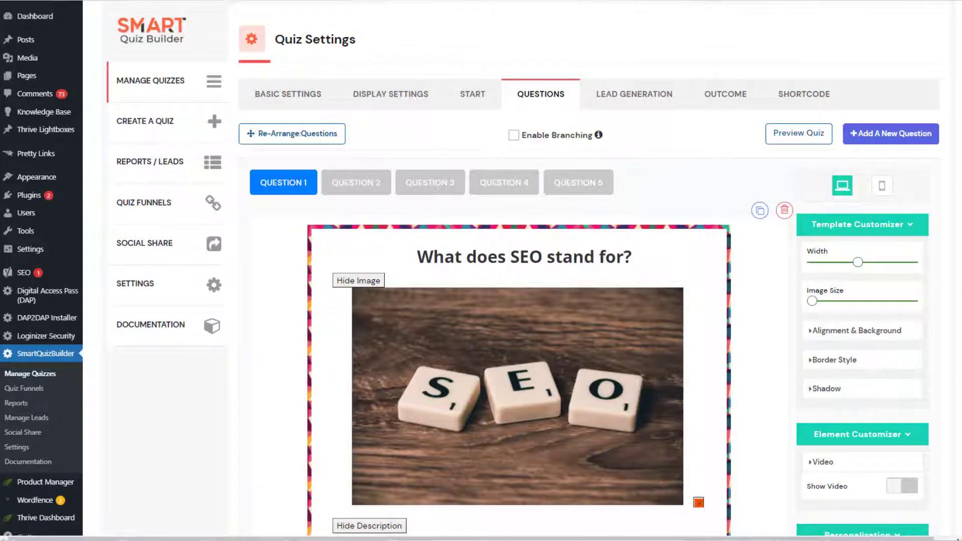
- Assign points to question 1's answers: 1 for Simple Email Optimizer, 2 for Search Engine Optimization and 5 for Smart Email Optimizer
{"action": "scroll", "coordinate": [829, 291], "scroll_direction": "down", "scroll_amount": 6}
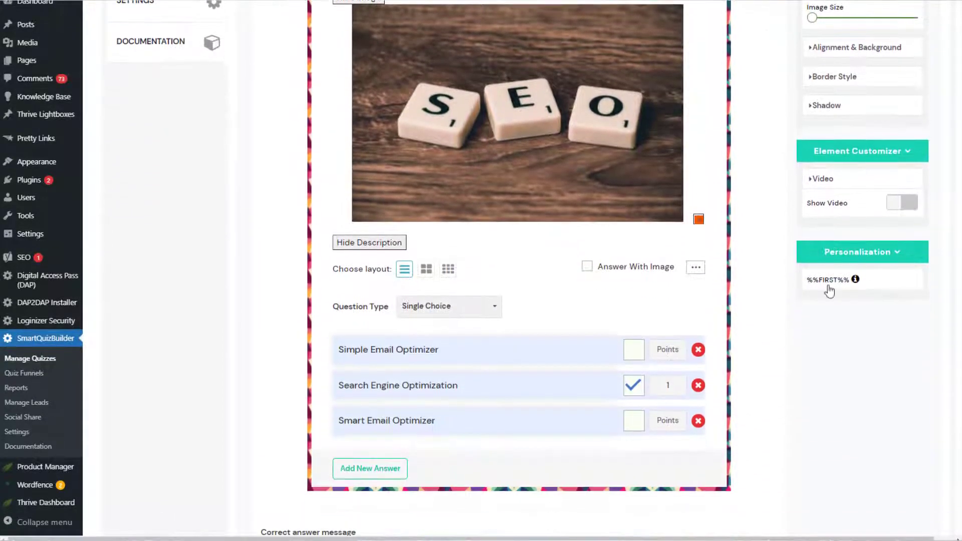
{"action": "left_click", "coordinate": [668, 357]}
{"action": "type", "text": "1"}
{"action": "left_click", "coordinate": [670, 419]}
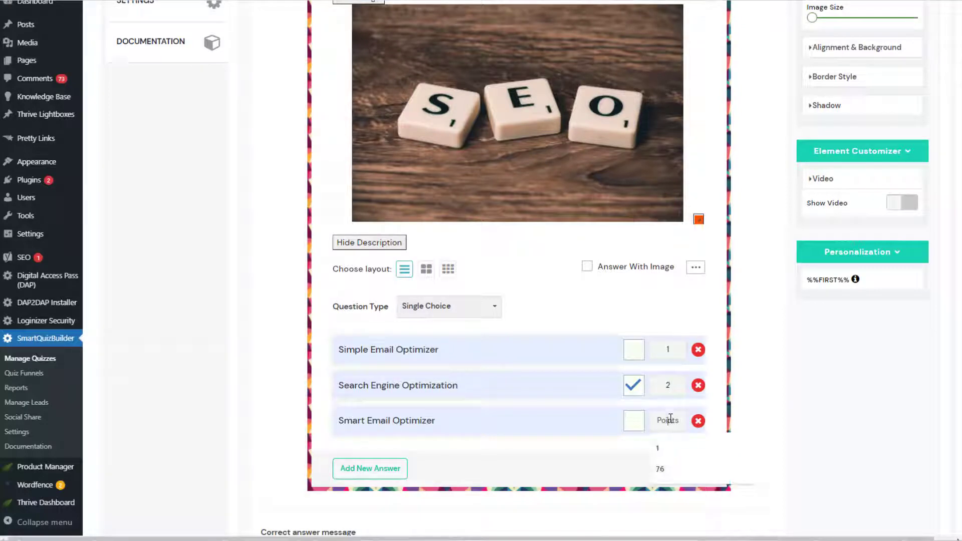
{"action": "type", "text": "5"}
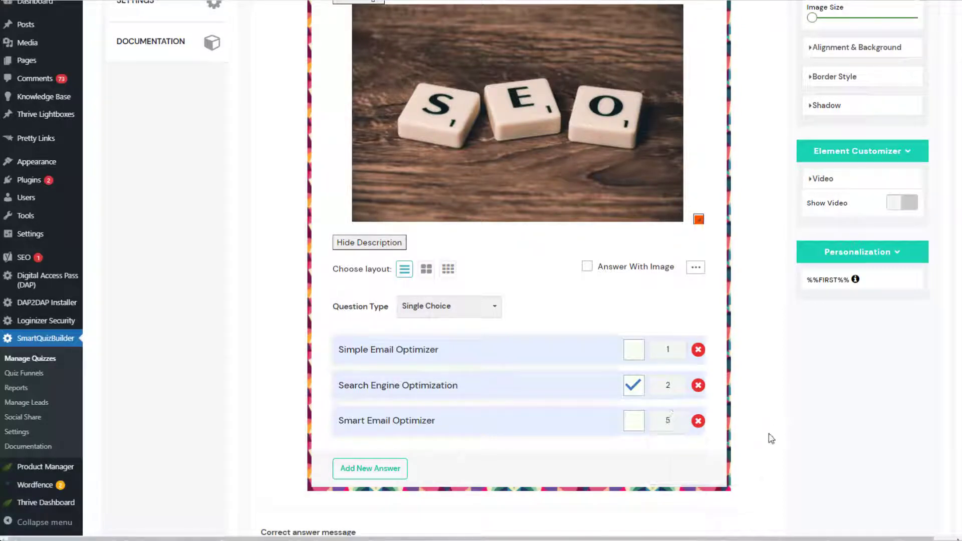
- Review the answers, correct-answer marks and points of questions 2 and 3
{"action": "scroll", "coordinate": [259, 230], "scroll_direction": "up", "scroll_amount": 5}
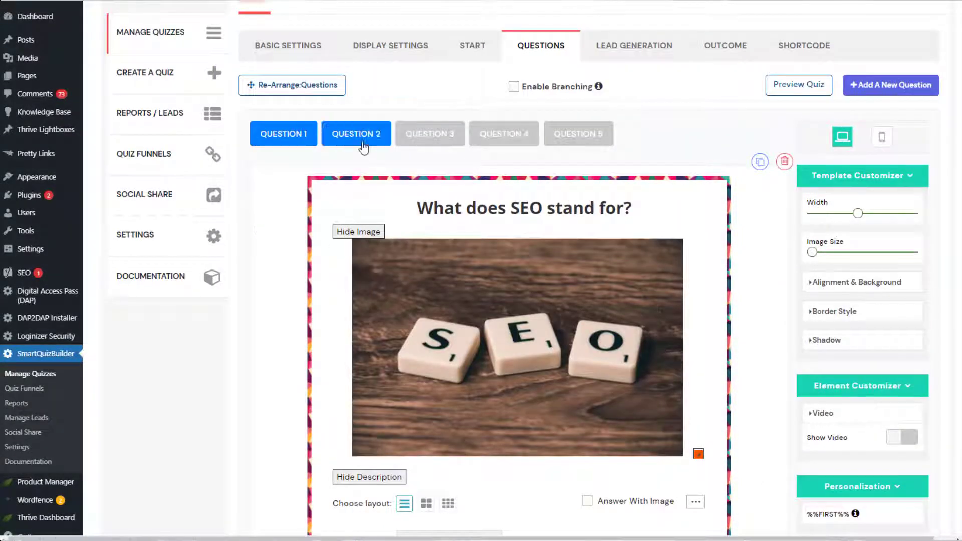
{"action": "left_click", "coordinate": [365, 134]}
{"action": "scroll", "coordinate": [570, 263], "scroll_direction": "down", "scroll_amount": 5}
{"action": "scroll", "coordinate": [569, 263], "scroll_direction": "up", "scroll_amount": 5}
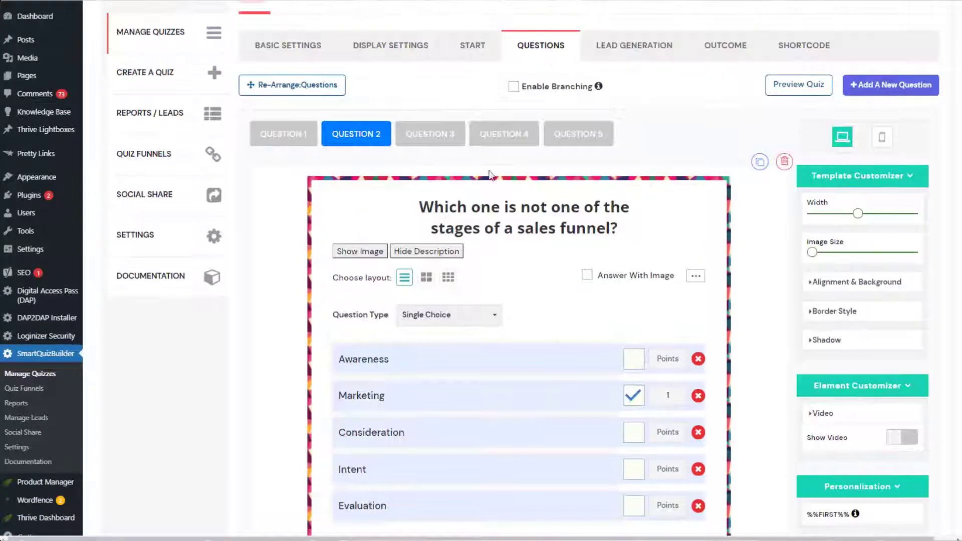
{"action": "left_click", "coordinate": [432, 133]}
{"action": "scroll", "coordinate": [806, 276], "scroll_direction": "down", "scroll_amount": 5}
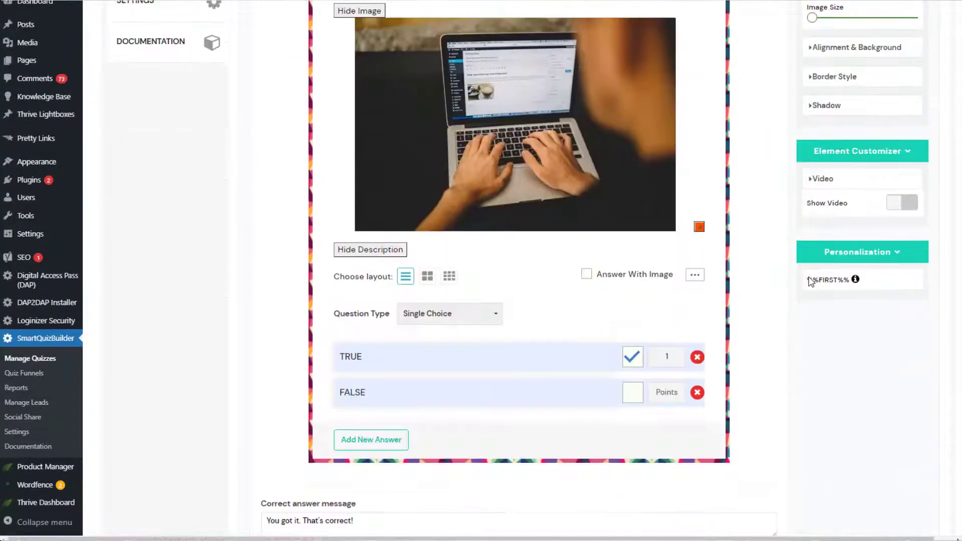
{"action": "scroll", "coordinate": [802, 274], "scroll_direction": "up", "scroll_amount": 5}
{"action": "scroll", "coordinate": [296, 253], "scroll_direction": "down", "scroll_amount": 6}
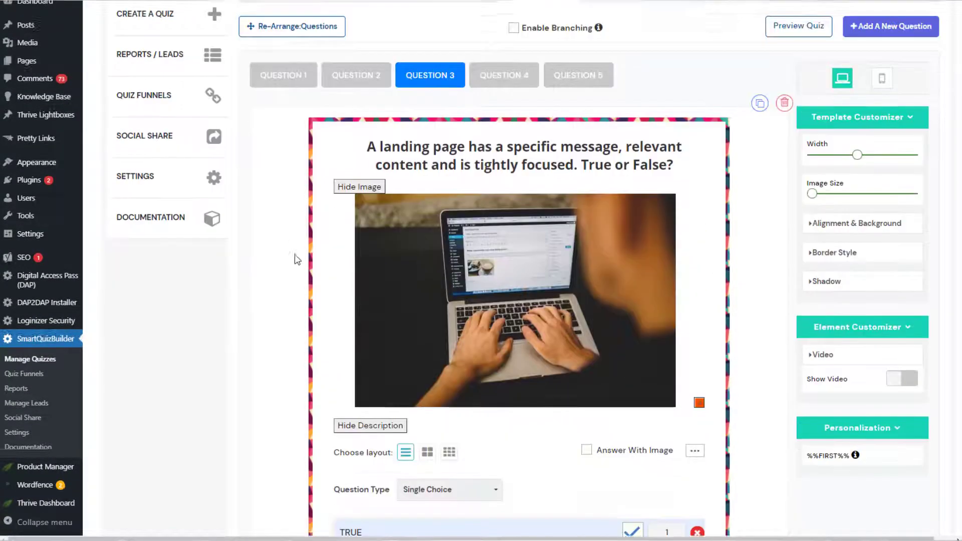
- Examine question 3's correct-answer mark and its correct and incorrect answer messages
{"action": "left_click", "coordinate": [633, 298]}
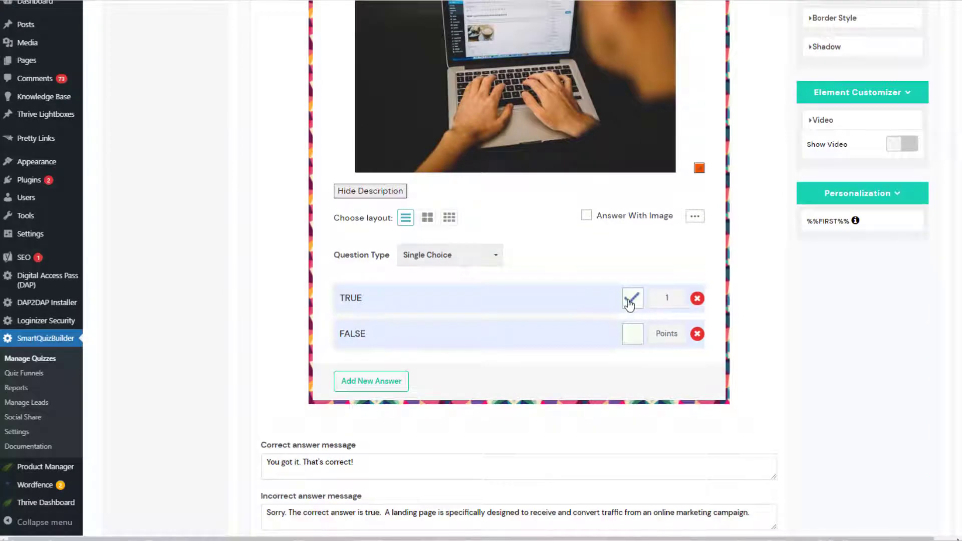
{"action": "scroll", "coordinate": [530, 344], "scroll_direction": "down", "scroll_amount": 3}
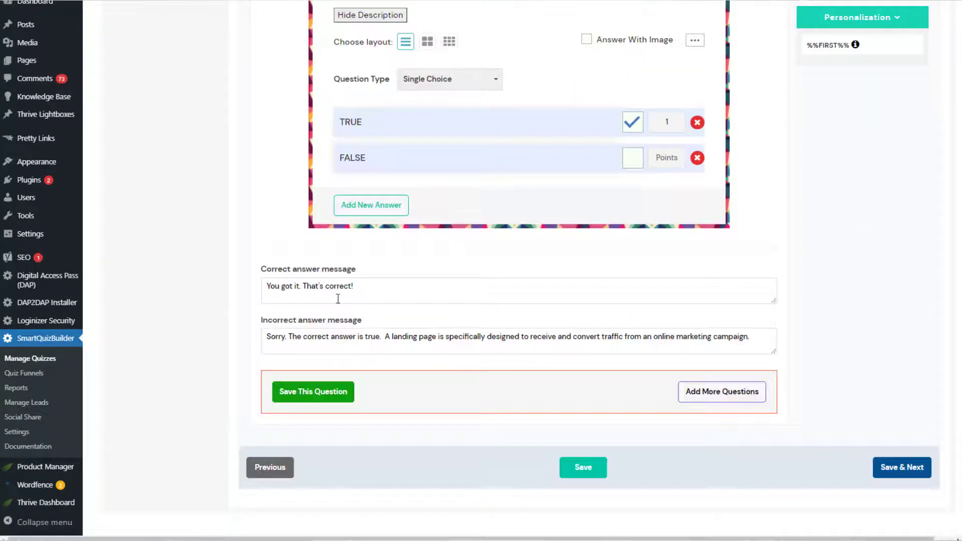
{"action": "left_click_drag", "start_coordinate": [296, 335], "coordinate": [794, 341]}
{"action": "left_click", "coordinate": [797, 343]}
{"action": "scroll", "coordinate": [873, 350], "scroll_direction": "up", "scroll_amount": 3}
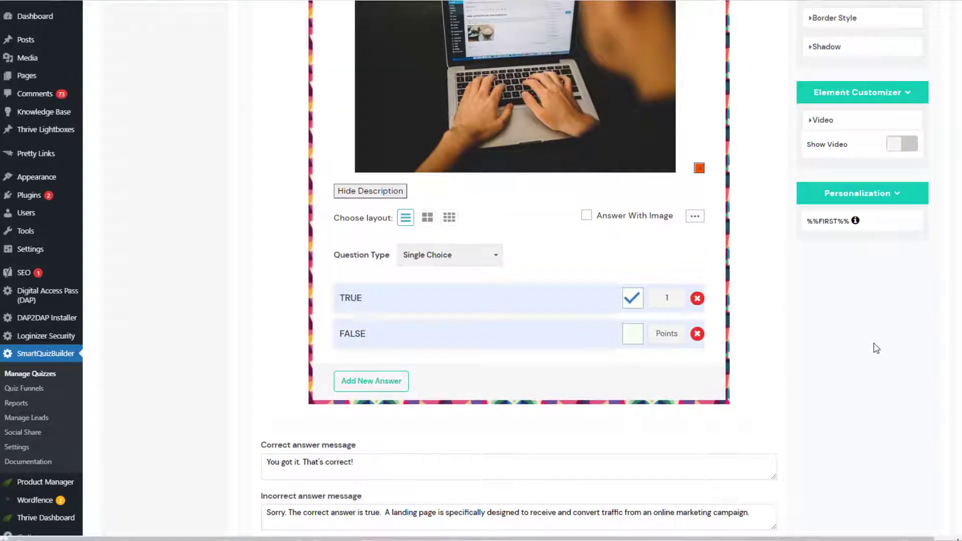
{"action": "left_click_drag", "start_coordinate": [357, 465], "coordinate": [238, 460]}
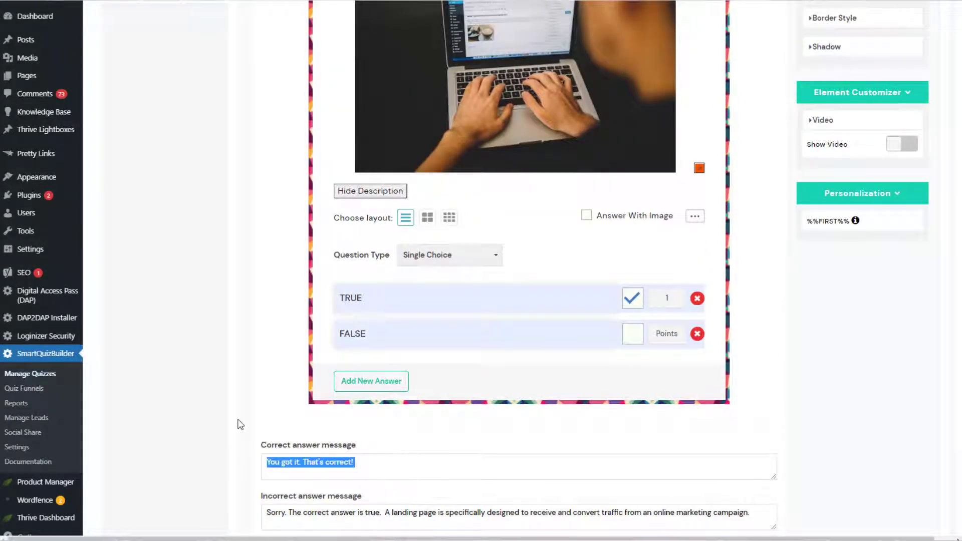
{"action": "scroll", "coordinate": [239, 425], "scroll_direction": "down", "scroll_amount": 1}
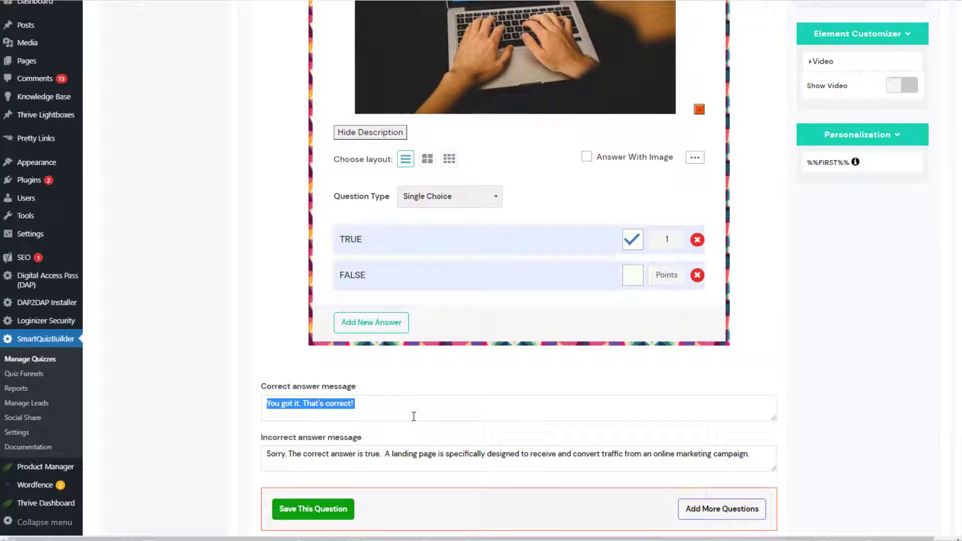
{"action": "left_click", "coordinate": [316, 449]}
{"action": "left_click_drag", "start_coordinate": [266, 454], "coordinate": [809, 447]}
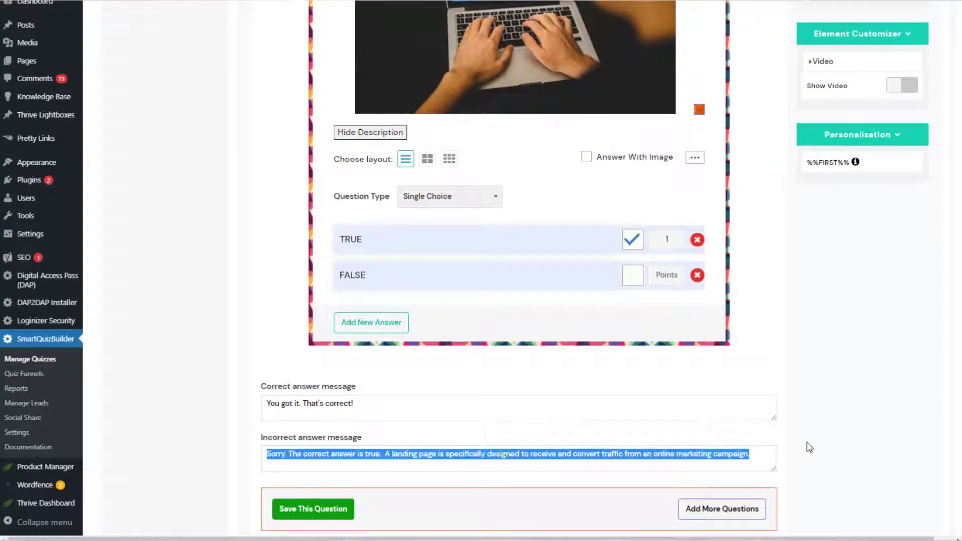
{"action": "left_click", "coordinate": [824, 407]}
{"action": "scroll", "coordinate": [821, 407], "scroll_direction": "up", "scroll_amount": 4}
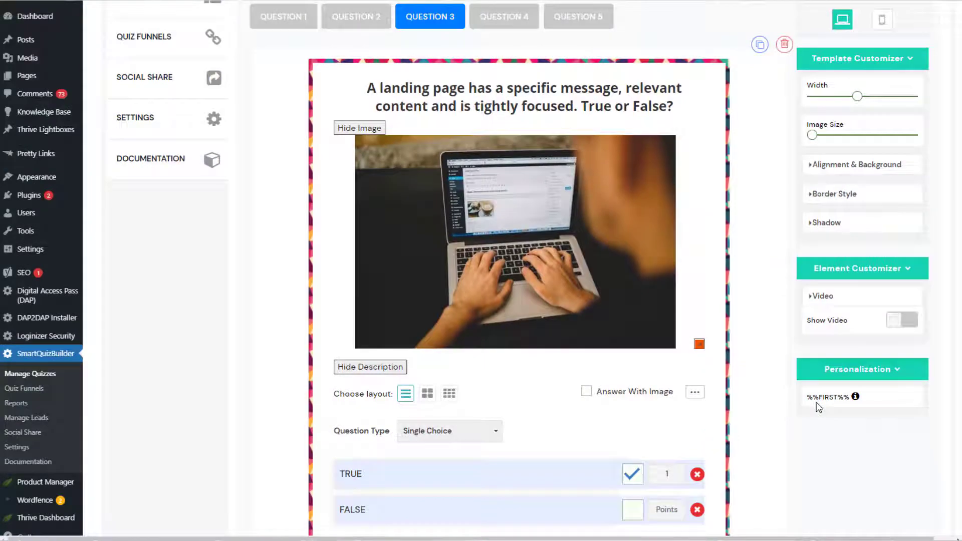
{"action": "scroll", "coordinate": [819, 407], "scroll_direction": "down", "scroll_amount": 1}
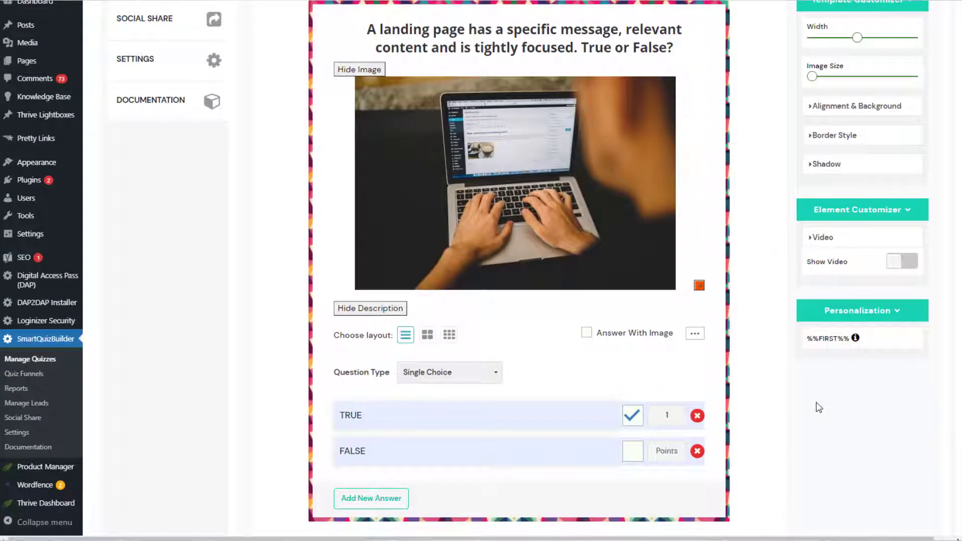
{"action": "scroll", "coordinate": [818, 407], "scroll_direction": "down", "scroll_amount": 2}
- In the quiz's display settings, set the option to display correct answers to No
{"action": "scroll", "coordinate": [816, 408], "scroll_direction": "up", "scroll_amount": 5}
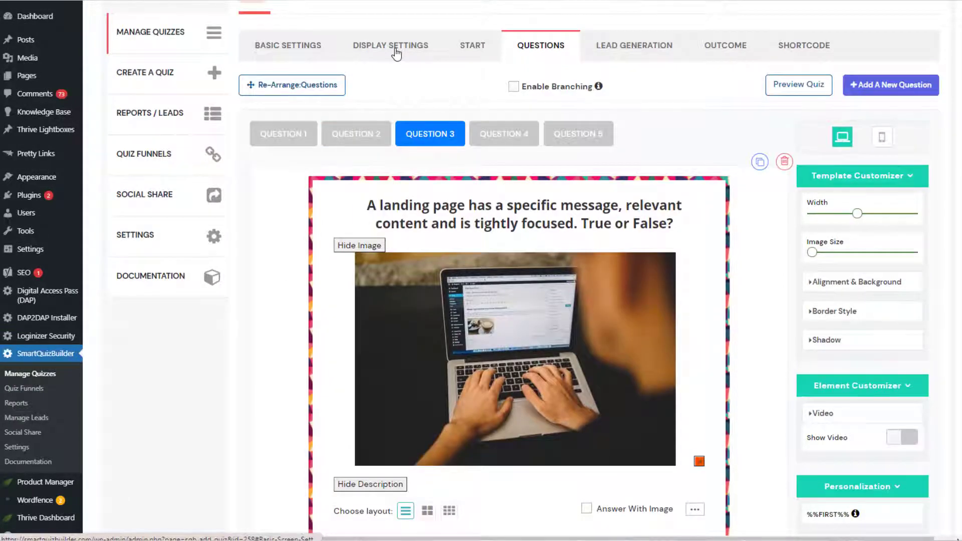
{"action": "left_click", "coordinate": [396, 47]}
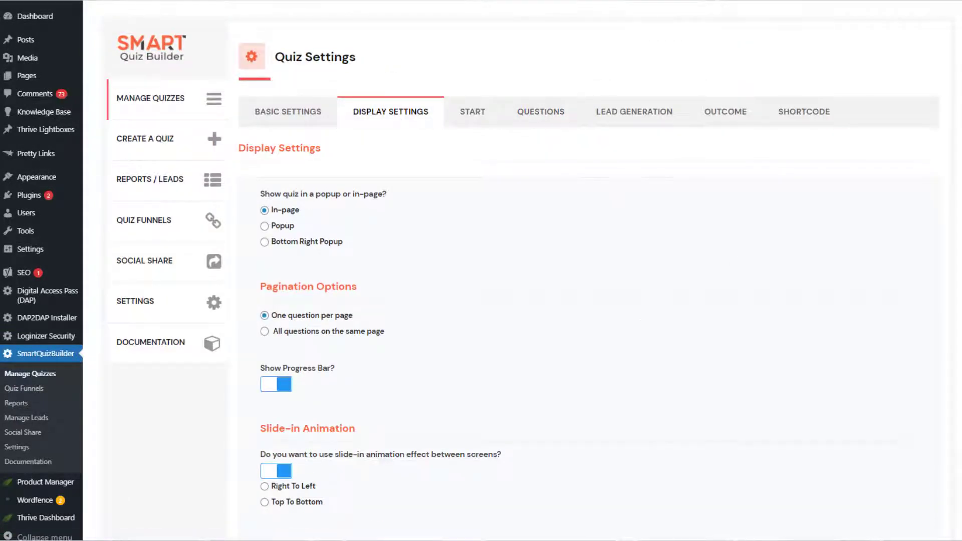
{"action": "scroll", "coordinate": [521, 270], "scroll_direction": "down", "scroll_amount": 10}
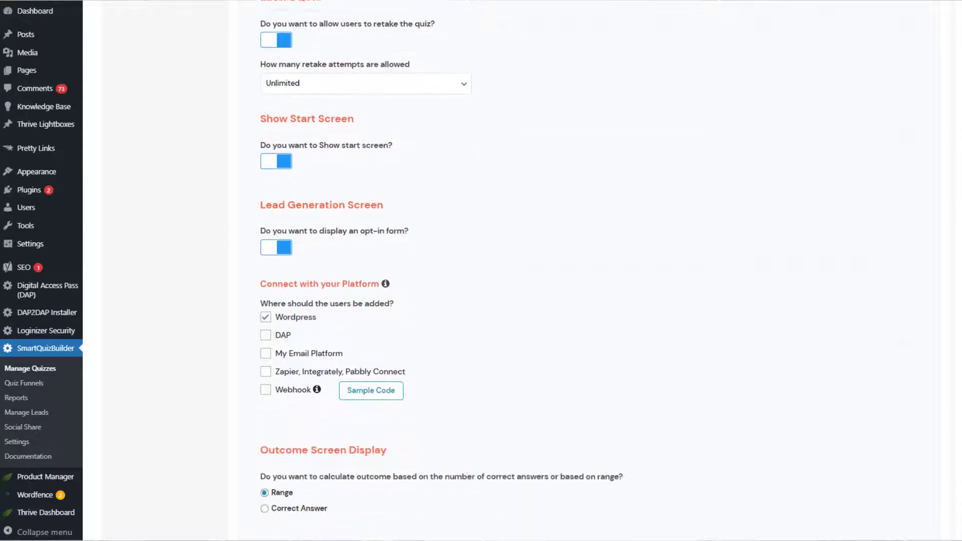
{"action": "scroll", "coordinate": [481, 271], "scroll_direction": "down", "scroll_amount": 8}
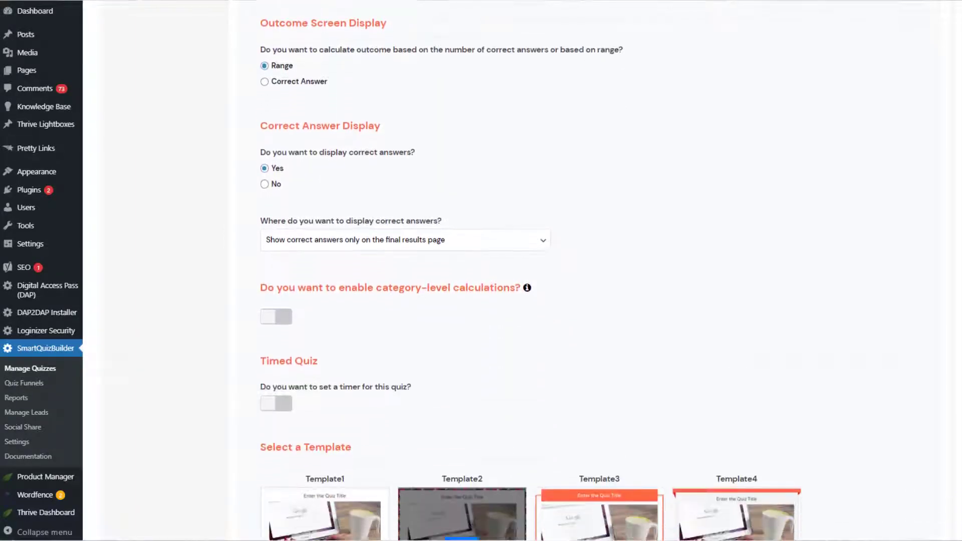
{"action": "left_click_drag", "start_coordinate": [267, 114], "coordinate": [432, 116]}
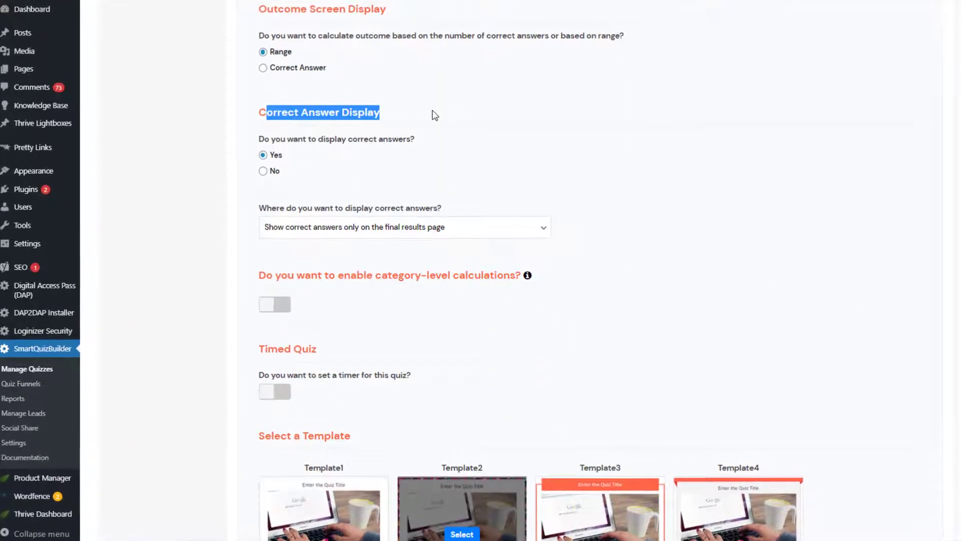
{"action": "left_click", "coordinate": [432, 116]}
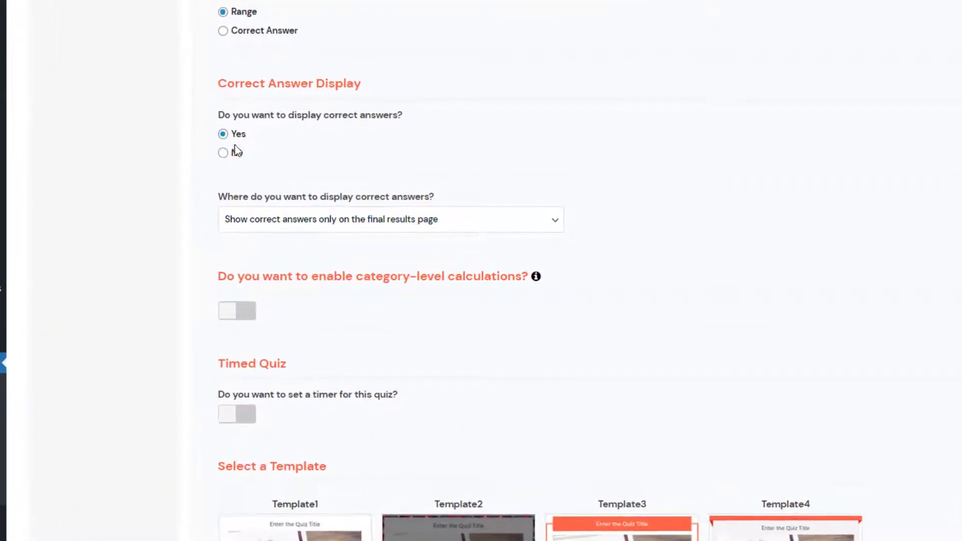
{"action": "left_click", "coordinate": [215, 149]}
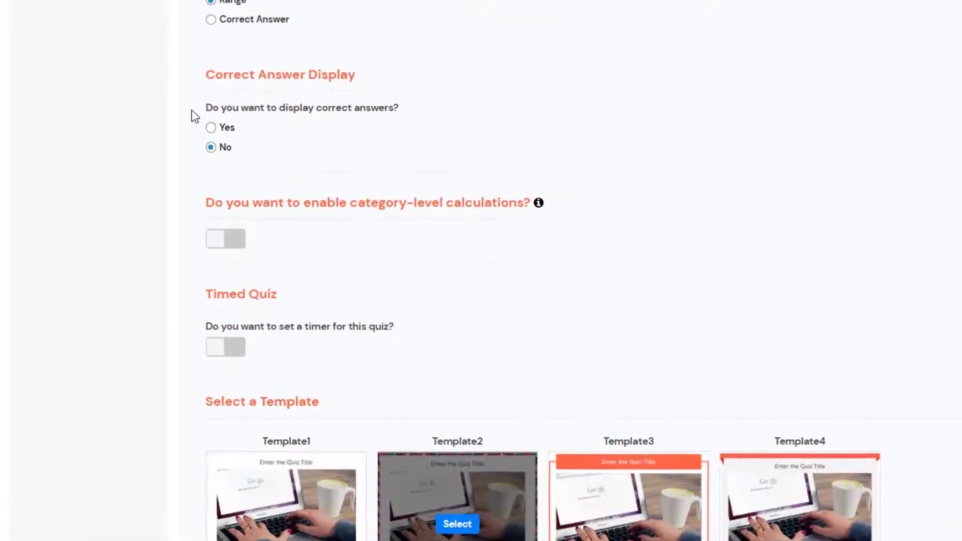
{"action": "left_click_drag", "start_coordinate": [192, 110], "coordinate": [409, 111]}
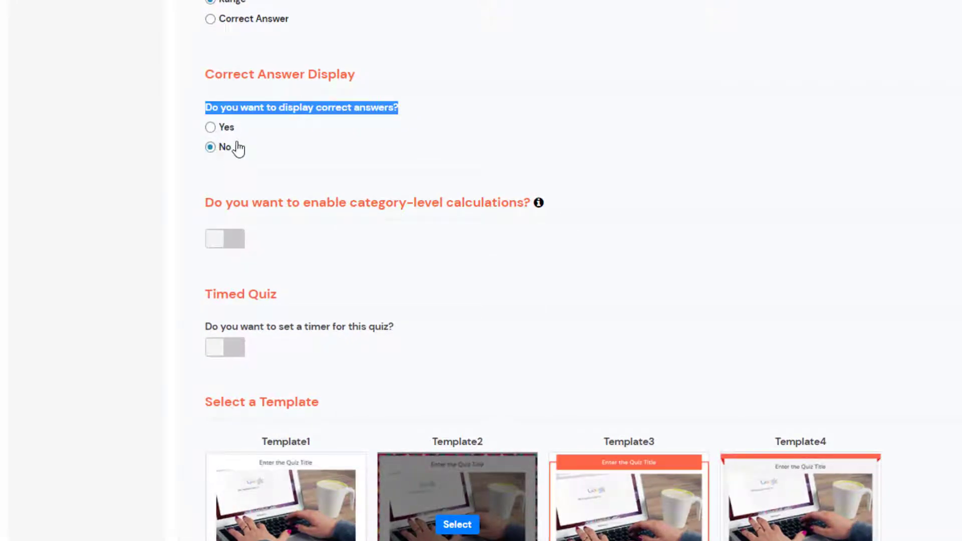
{"action": "left_click", "coordinate": [178, 160]}
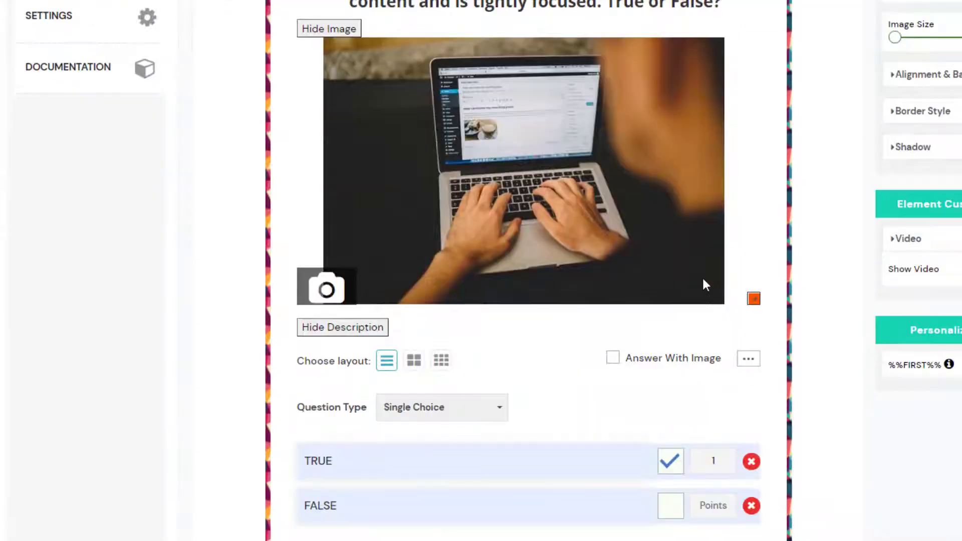
- Check the correct-answer mark on question 3's TRUE answer again
{"action": "scroll", "coordinate": [692, 310], "scroll_direction": "down", "scroll_amount": 2}
{"action": "left_click", "coordinate": [670, 394]}
{"action": "scroll", "coordinate": [614, 407], "scroll_direction": "down", "scroll_amount": 3}
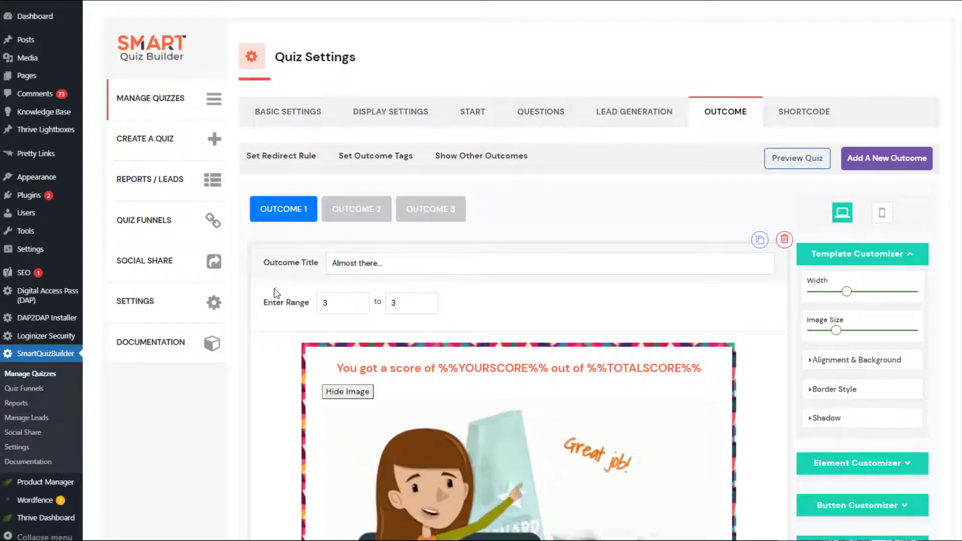
- Set the upper limit of Outcome 2's score range to 10
{"action": "scroll", "coordinate": [273, 285], "scroll_direction": "down", "scroll_amount": 2}
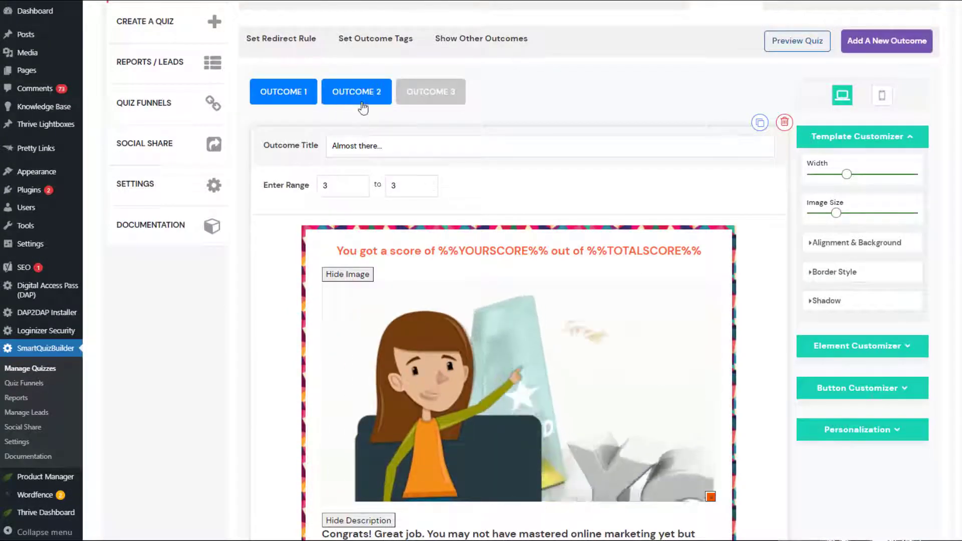
{"action": "left_click", "coordinate": [363, 106]}
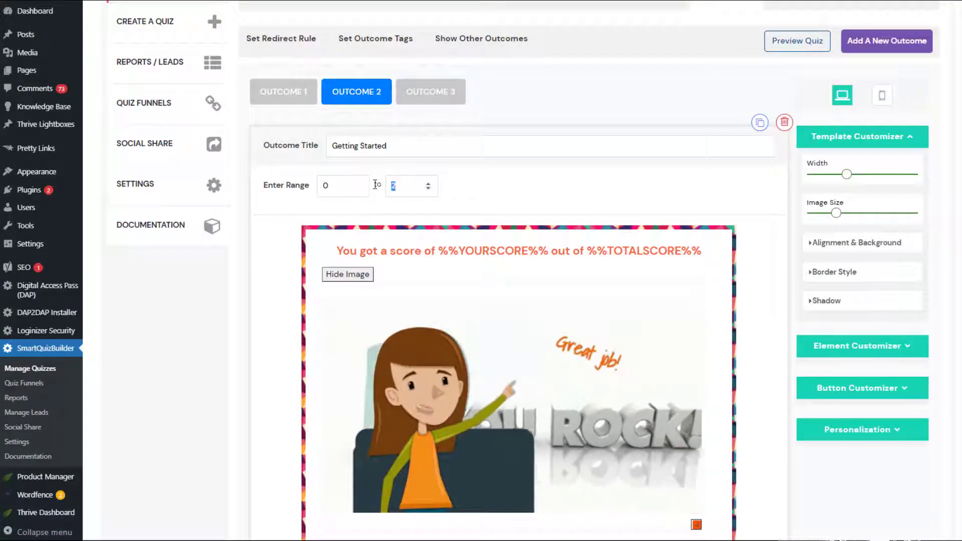
{"action": "type", "text": "10"}
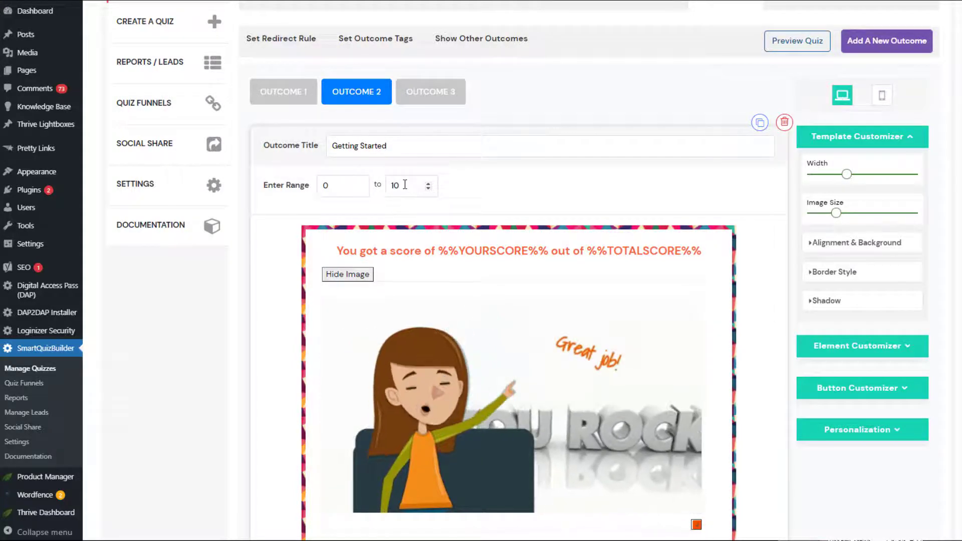
{"action": "left_click_drag", "start_coordinate": [395, 142], "coordinate": [345, 133]}
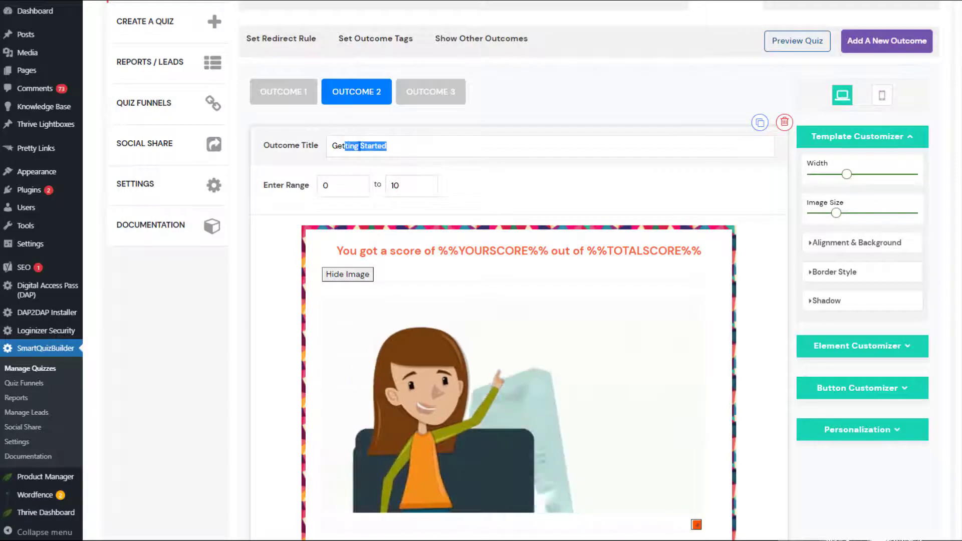
{"action": "left_click", "coordinate": [357, 145]}
- Set Outcome 1's score range to 10 to 20
{"action": "left_click", "coordinate": [287, 100]}
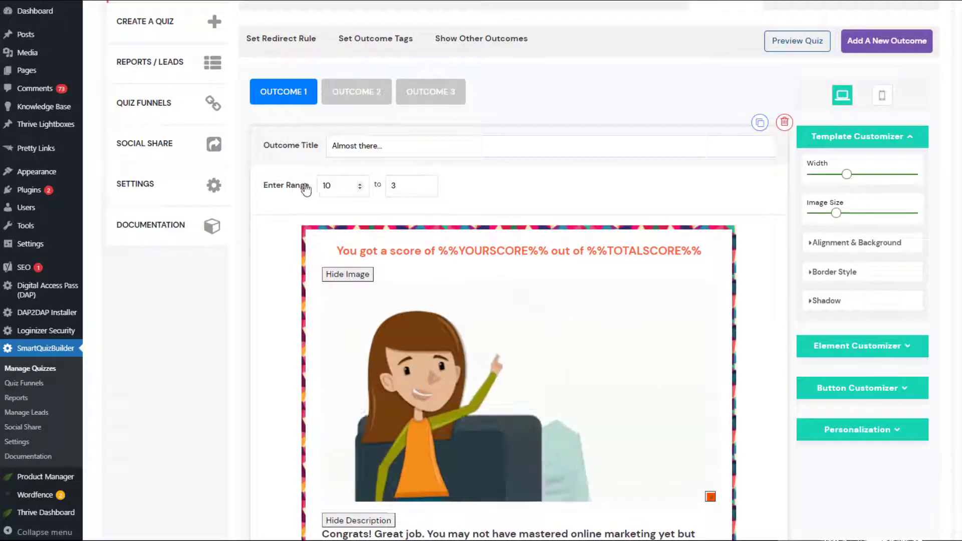
{"action": "key", "text": "Tab"}
{"action": "type", "text": "20"}
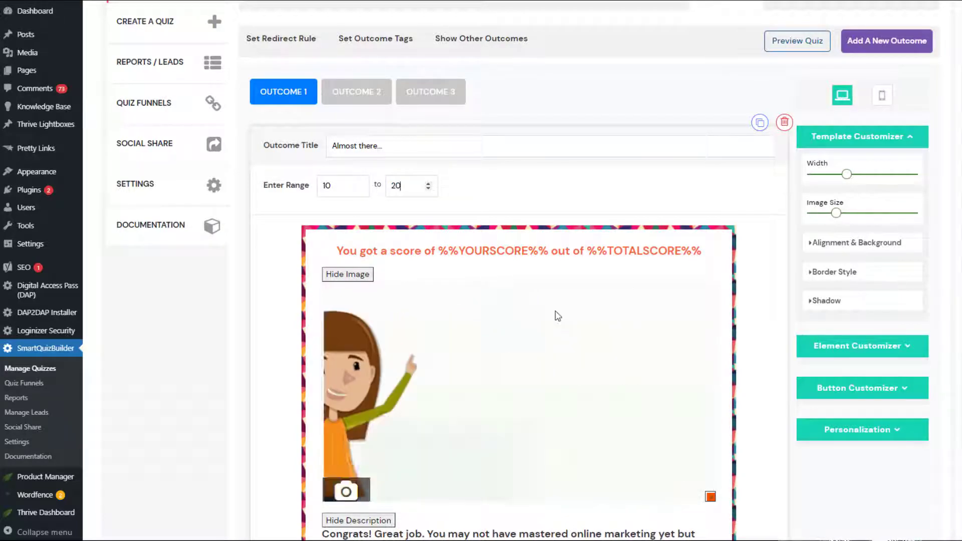
- Look through Outcome 1's result screen and open Outcome 3
{"action": "scroll", "coordinate": [554, 315], "scroll_direction": "down", "scroll_amount": 5}
{"action": "scroll", "coordinate": [501, 300], "scroll_direction": "up", "scroll_amount": 6}
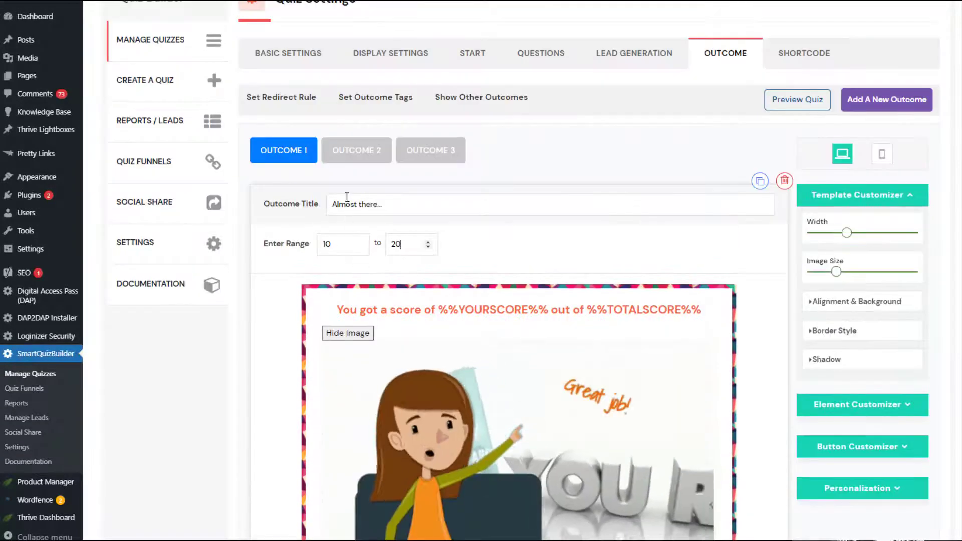
{"action": "left_click", "coordinate": [430, 150]}
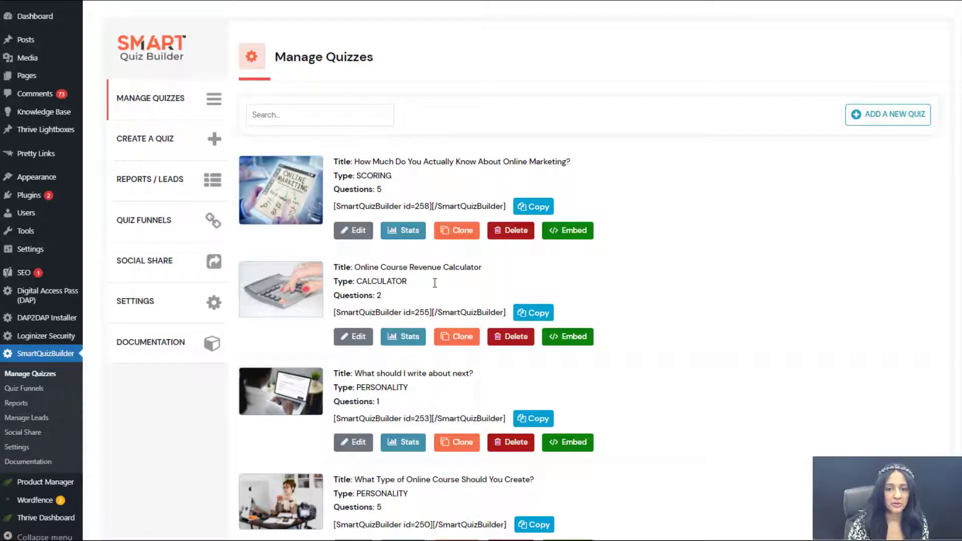
- View the creation options for a new quiz and return to the quiz list
{"action": "left_click", "coordinate": [890, 116]}
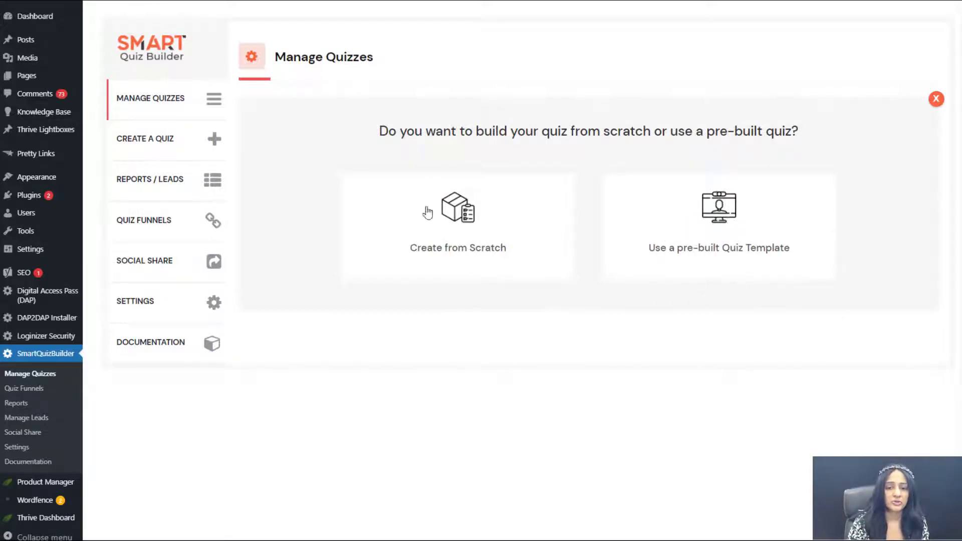
{"action": "left_click", "coordinate": [935, 100]}
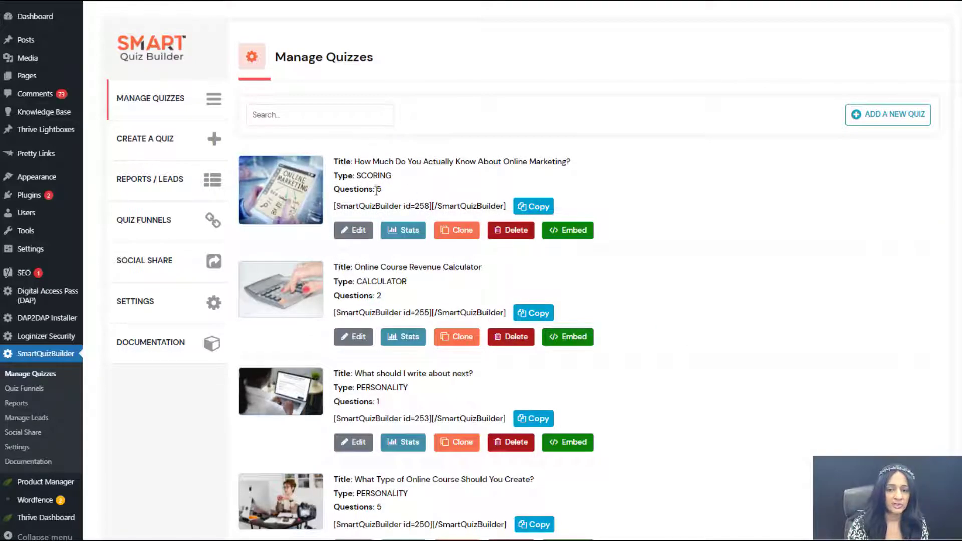
- Open the display settings of the quiz "How Much Do You Actually Know About Online Marketing?" and turn off the slide-in animation
{"action": "left_click", "coordinate": [353, 234]}
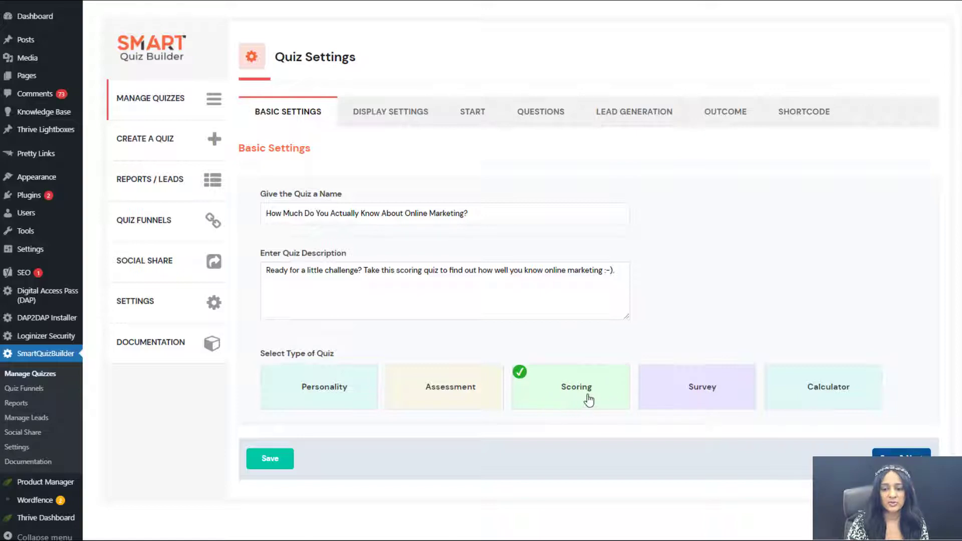
{"action": "left_click", "coordinate": [396, 122]}
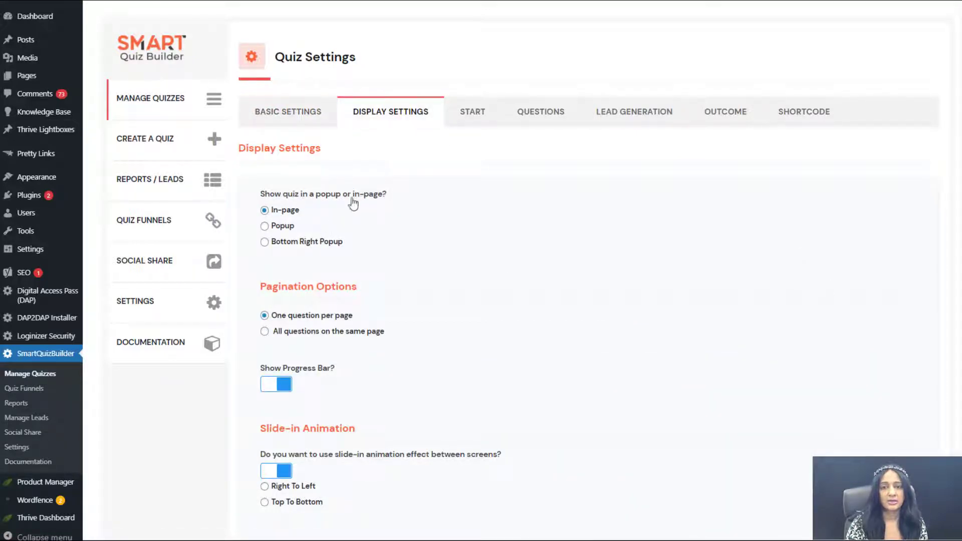
{"action": "scroll", "coordinate": [536, 373], "scroll_direction": "down", "scroll_amount": 2}
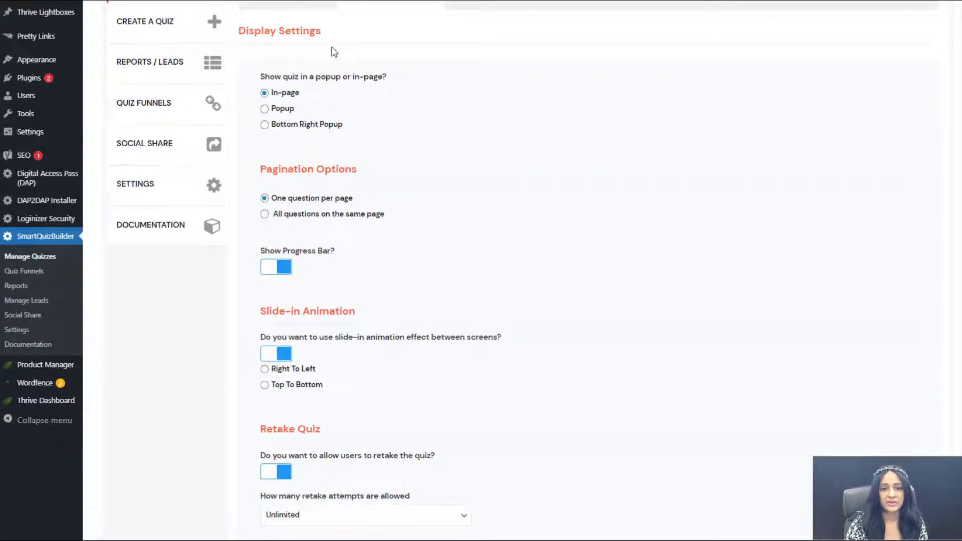
- Enable My Email Platform as an additional place to add the quiz's opt-in users
{"action": "scroll", "coordinate": [387, 189], "scroll_direction": "down", "scroll_amount": 8}
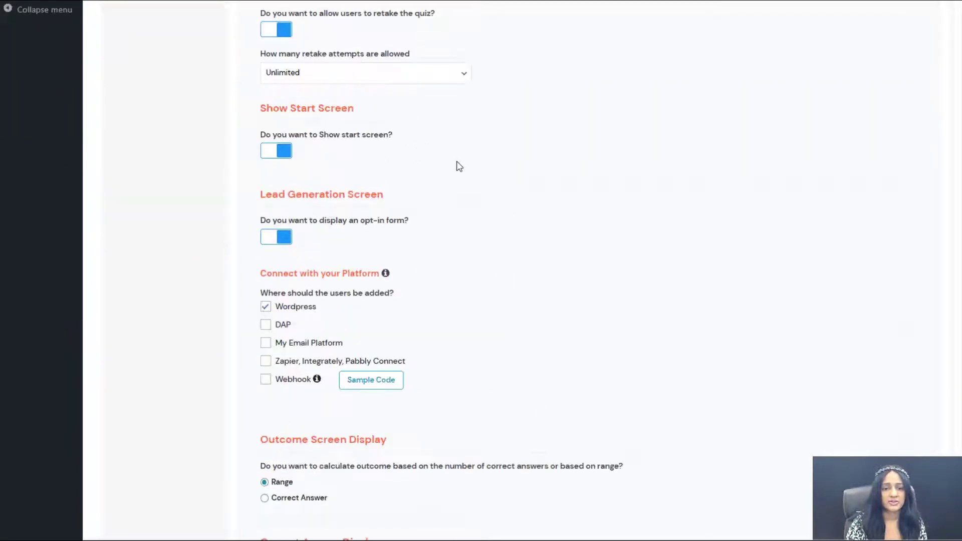
{"action": "scroll", "coordinate": [340, 144], "scroll_direction": "down", "scroll_amount": 1}
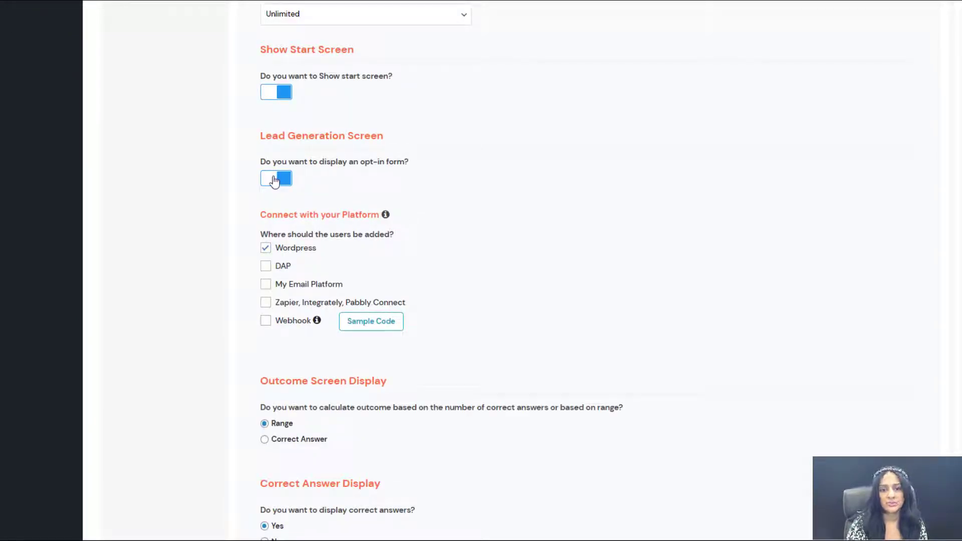
{"action": "scroll", "coordinate": [569, 238], "scroll_direction": "down", "scroll_amount": 1}
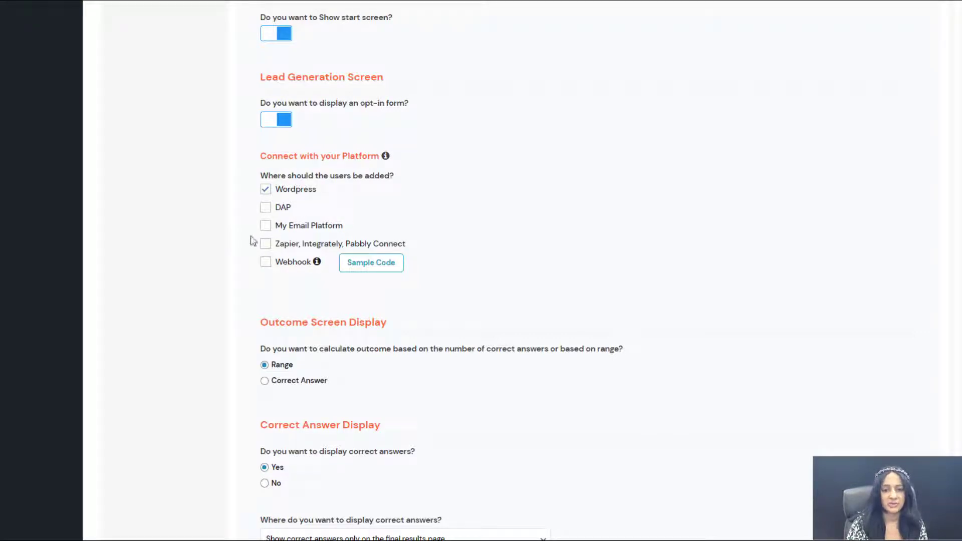
{"action": "scroll", "coordinate": [185, 173], "scroll_direction": "up", "scroll_amount": 12}
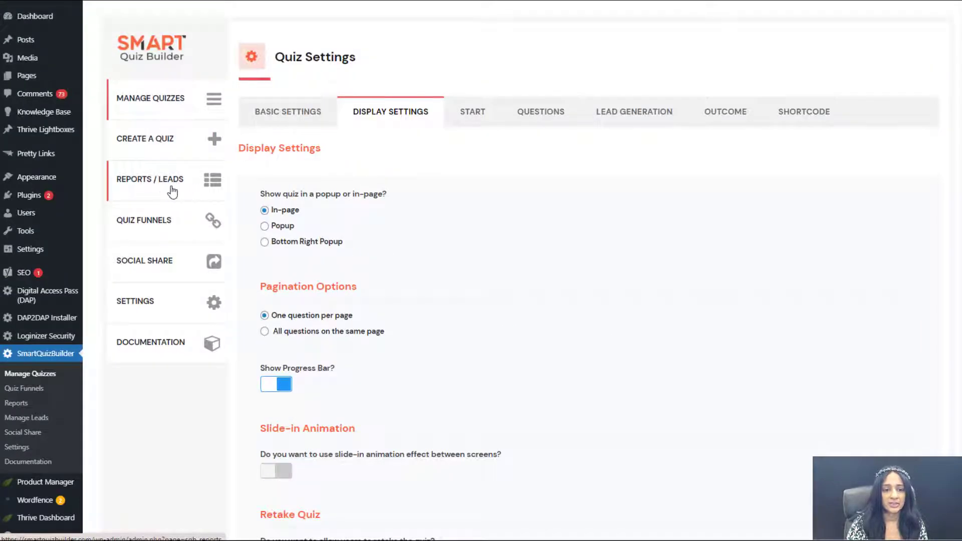
{"action": "scroll", "coordinate": [751, 311], "scroll_direction": "down", "scroll_amount": 5}
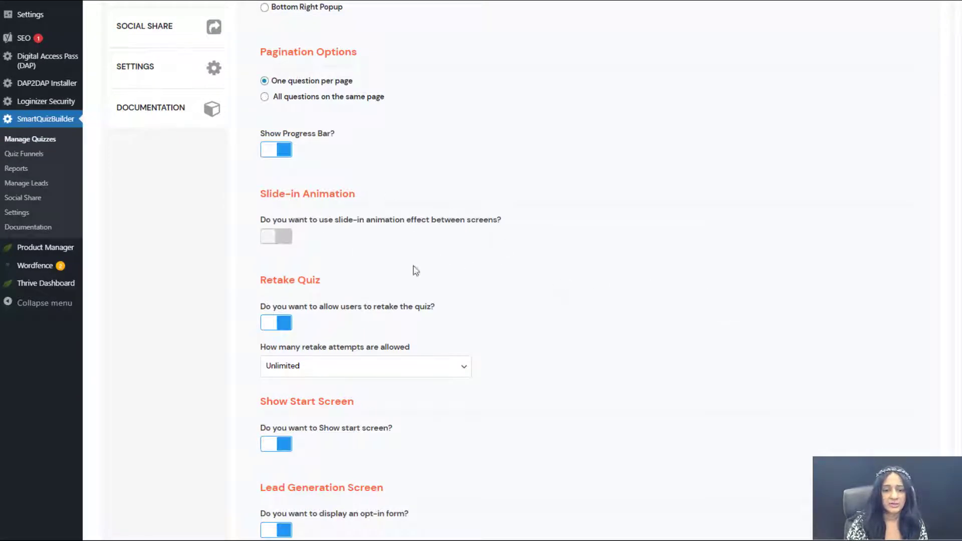
{"action": "scroll", "coordinate": [478, 297], "scroll_direction": "down", "scroll_amount": 7}
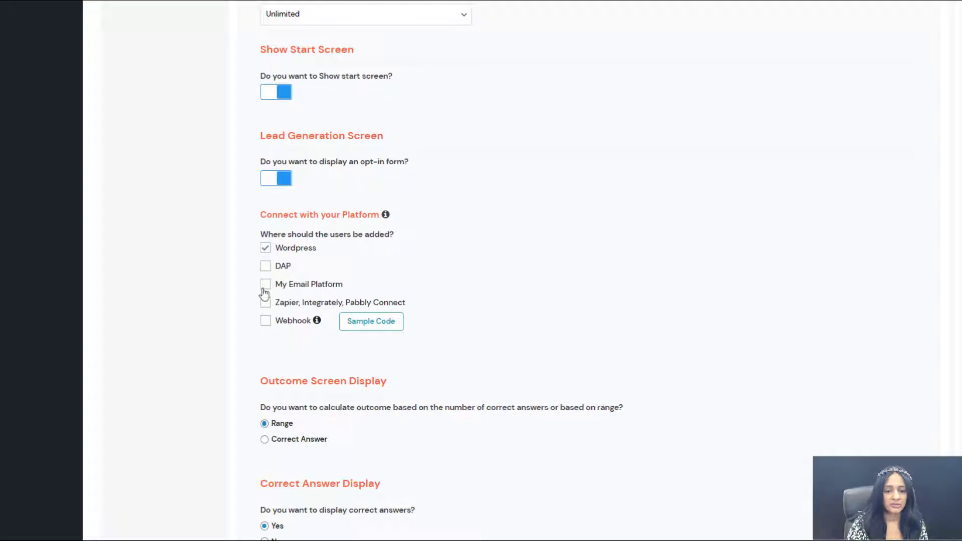
{"action": "left_click", "coordinate": [265, 286]}
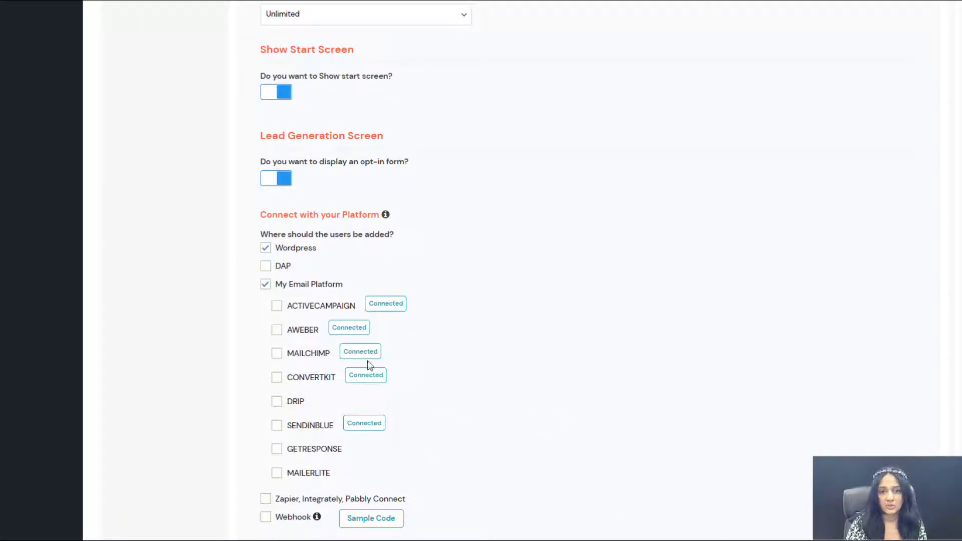
{"action": "scroll", "coordinate": [661, 362], "scroll_direction": "down", "scroll_amount": 2}
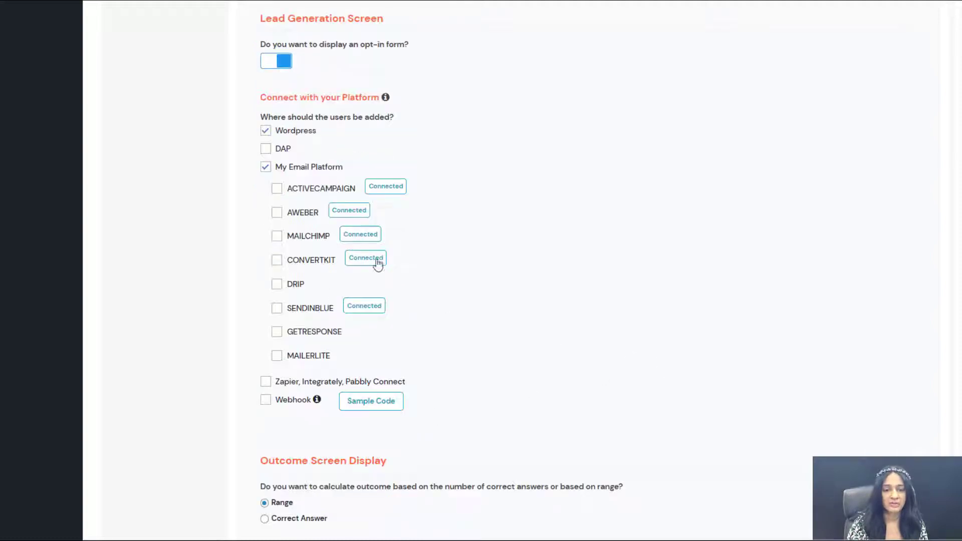
- Switch the correct-answer display to No and back to Yes, viewing the options for where correct answers are shown
{"action": "scroll", "coordinate": [307, 224], "scroll_direction": "down", "scroll_amount": 8}
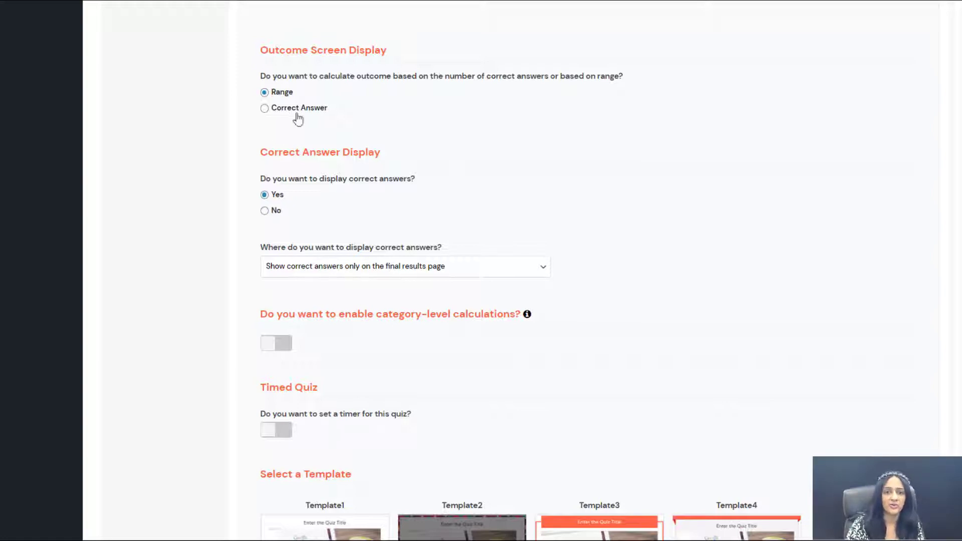
{"action": "left_click", "coordinate": [265, 211]}
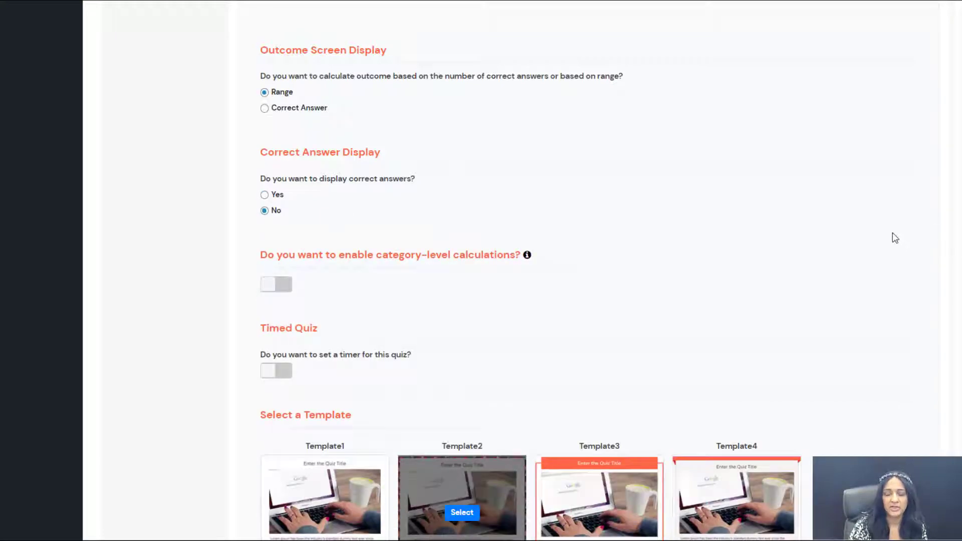
{"action": "left_click", "coordinate": [265, 196]}
{"action": "left_click", "coordinate": [317, 272]}
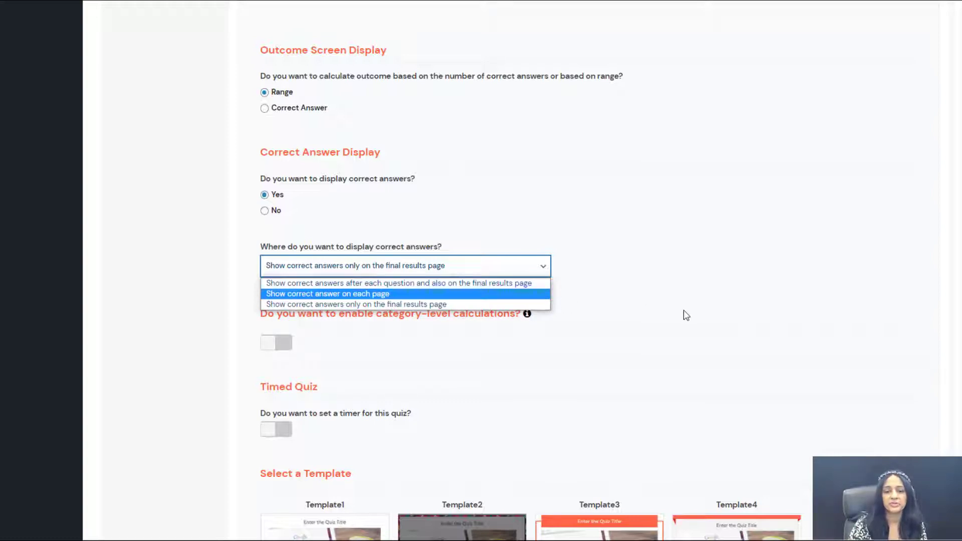
{"action": "left_click", "coordinate": [585, 327]}
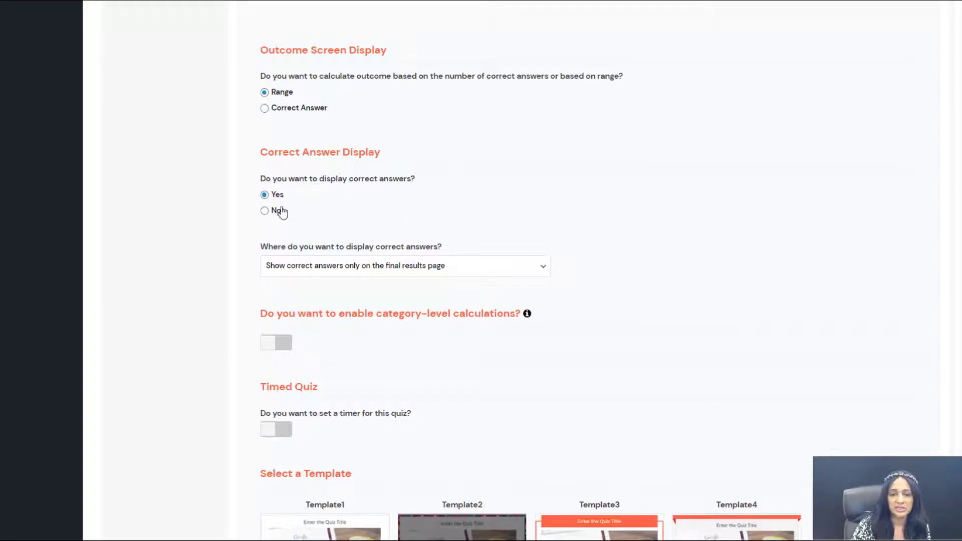
{"action": "left_click", "coordinate": [264, 211]}
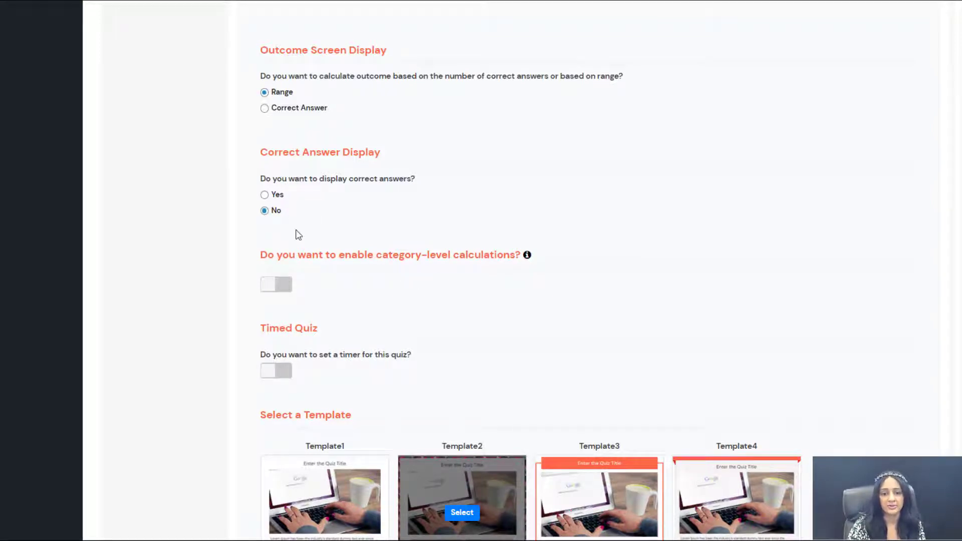
{"action": "left_click", "coordinate": [270, 197]}
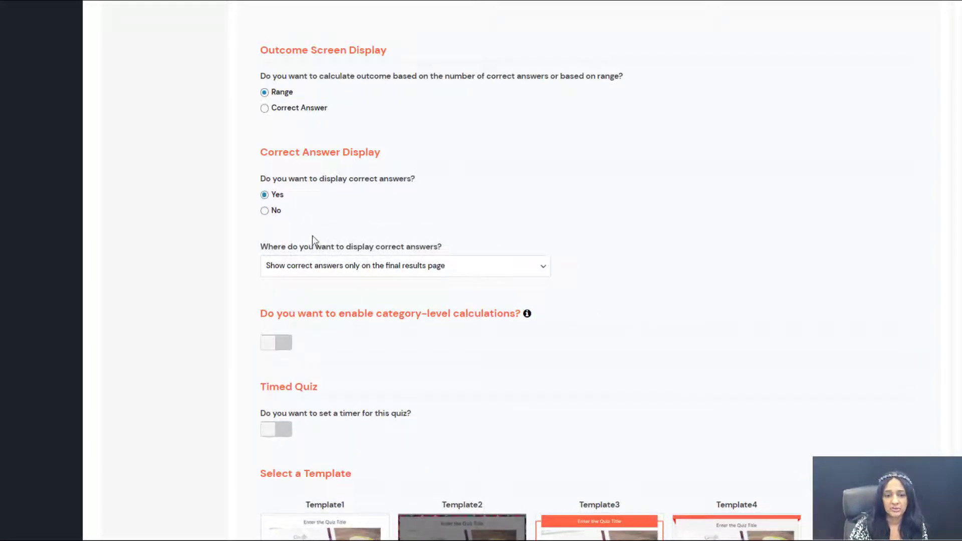
- Look over the timer and template options, and examine the quiz's start screen
{"action": "scroll", "coordinate": [770, 331], "scroll_direction": "down", "scroll_amount": 2}
{"action": "scroll", "coordinate": [295, 331], "scroll_direction": "down", "scroll_amount": 1}
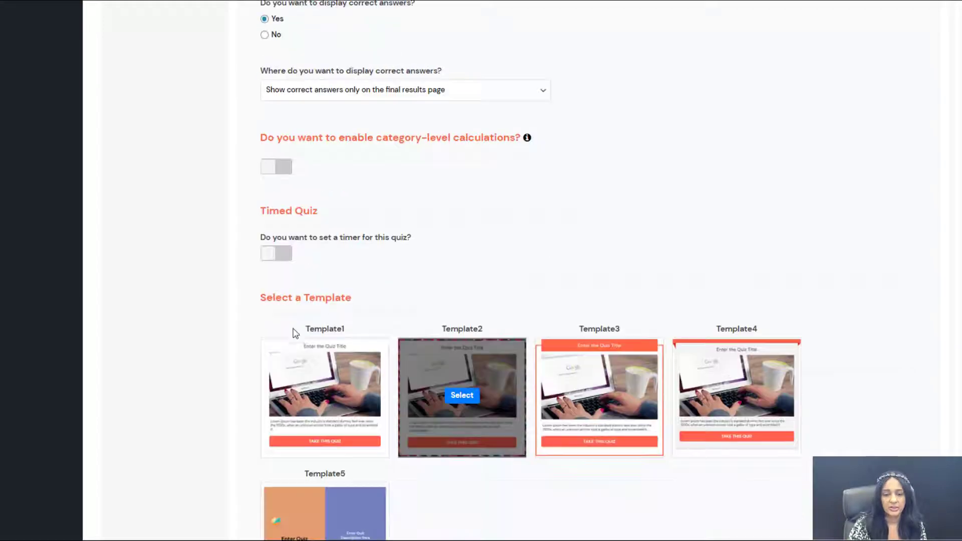
{"action": "scroll", "coordinate": [324, 365], "scroll_direction": "down", "scroll_amount": 1}
{"action": "scroll", "coordinate": [396, 229], "scroll_direction": "up", "scroll_amount": 20}
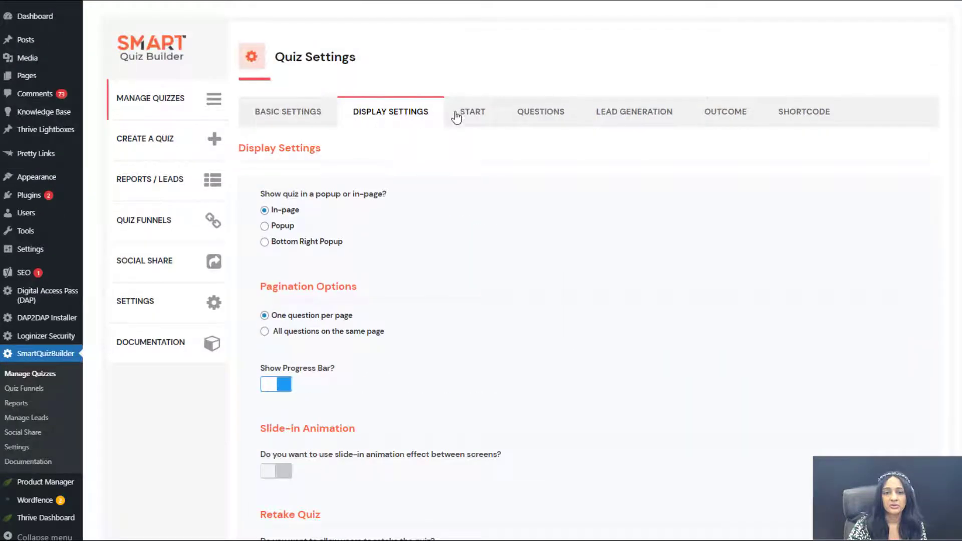
{"action": "left_click", "coordinate": [474, 117]}
{"action": "scroll", "coordinate": [551, 280], "scroll_direction": "down", "scroll_amount": 3}
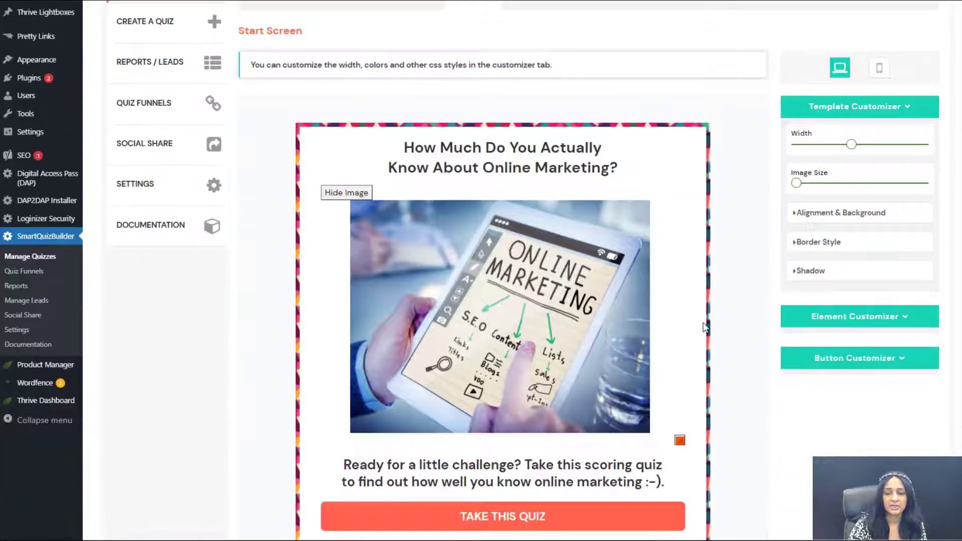
{"action": "scroll", "coordinate": [504, 264], "scroll_direction": "up", "scroll_amount": 1}
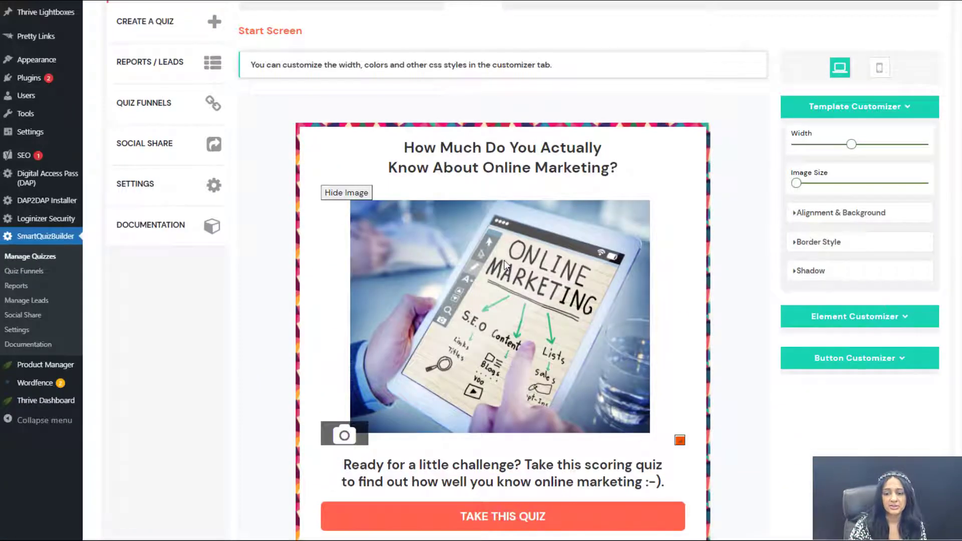
{"action": "scroll", "coordinate": [504, 260], "scroll_direction": "down", "scroll_amount": 3}
{"action": "scroll", "coordinate": [344, 271], "scroll_direction": "up", "scroll_amount": 5}
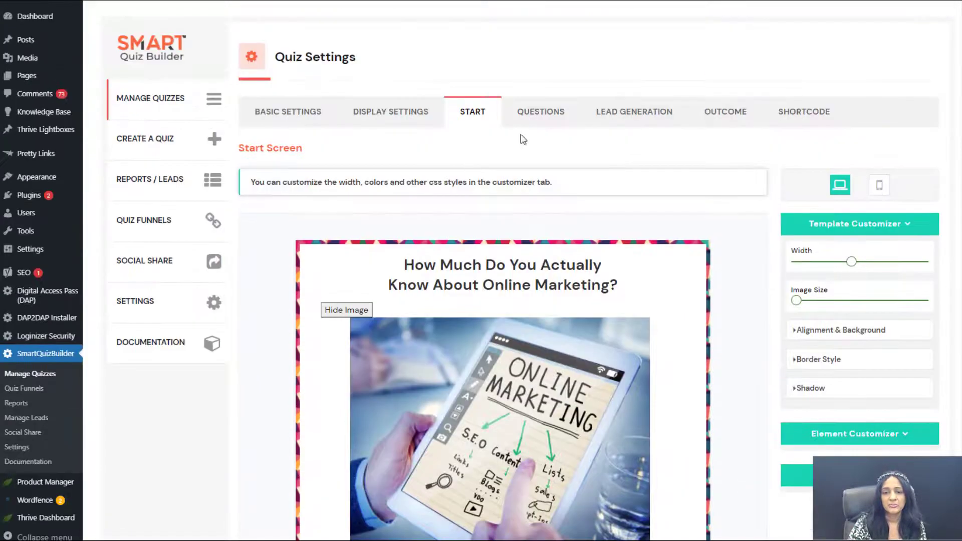
- Open the quiz's questions and examine the answers and points of Question 1
{"action": "left_click", "coordinate": [553, 113]}
{"action": "scroll", "coordinate": [617, 294], "scroll_direction": "down", "scroll_amount": 2}
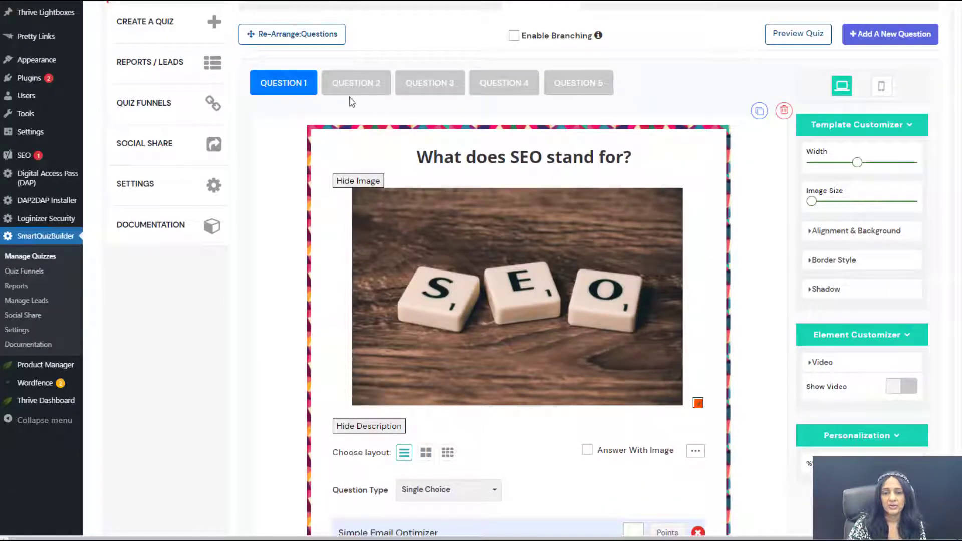
{"action": "left_click", "coordinate": [606, 85]}
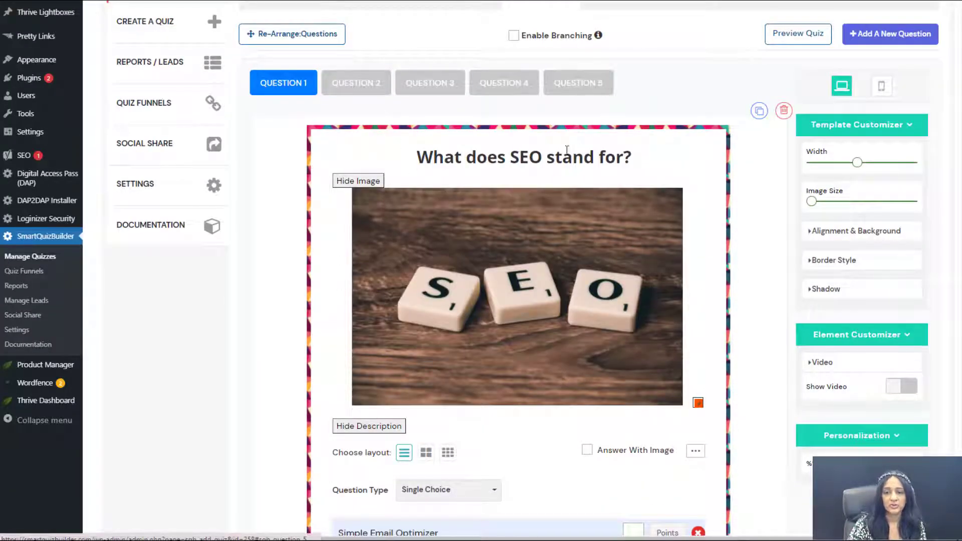
{"action": "scroll", "coordinate": [513, 353], "scroll_direction": "down", "scroll_amount": 4}
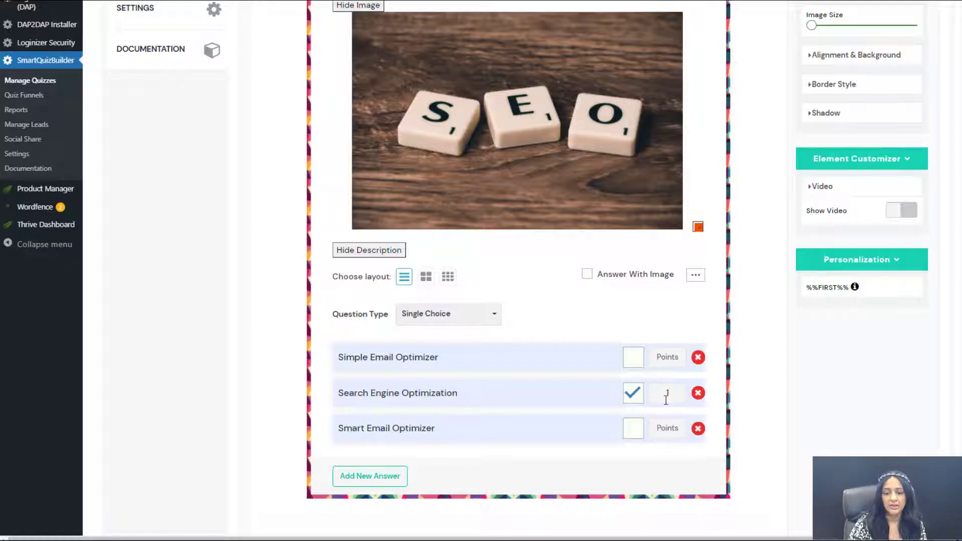
- Clear and restore the correct-answer mark on Search Engine Optimization in Question 1
{"action": "left_click", "coordinate": [633, 393]}
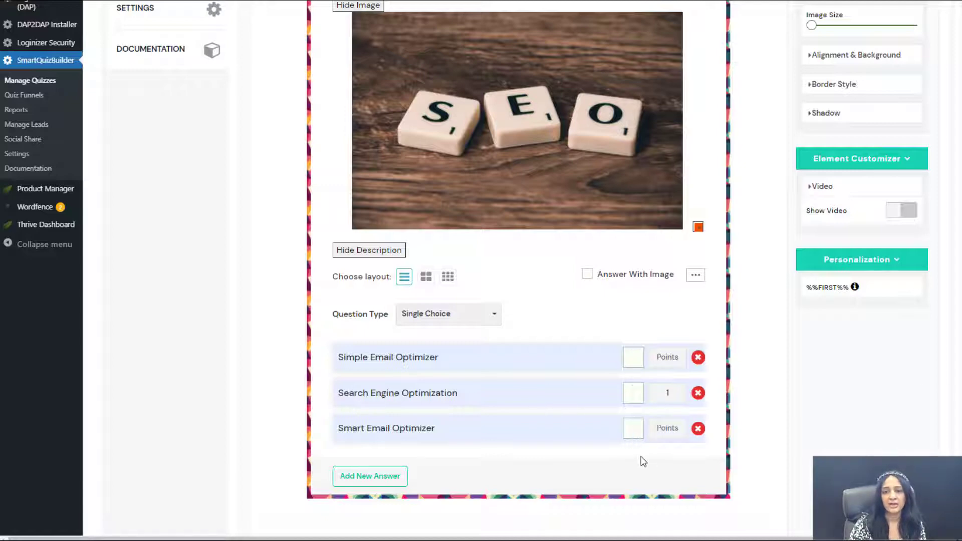
{"action": "left_click", "coordinate": [635, 398]}
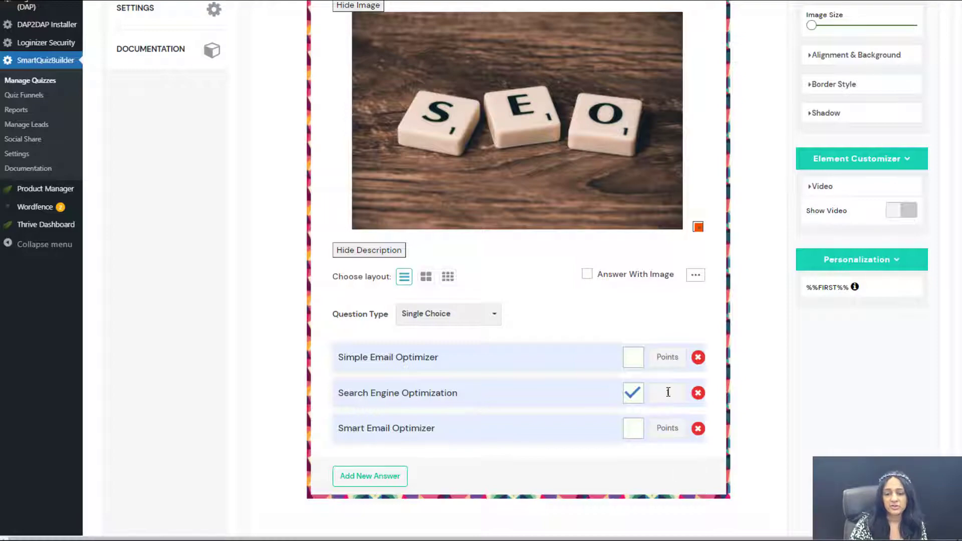
{"action": "scroll", "coordinate": [280, 251], "scroll_direction": "up", "scroll_amount": 6}
- Review Question 2's answers and clear the points of the FALSE answer in Question 3
{"action": "left_click", "coordinate": [355, 142]}
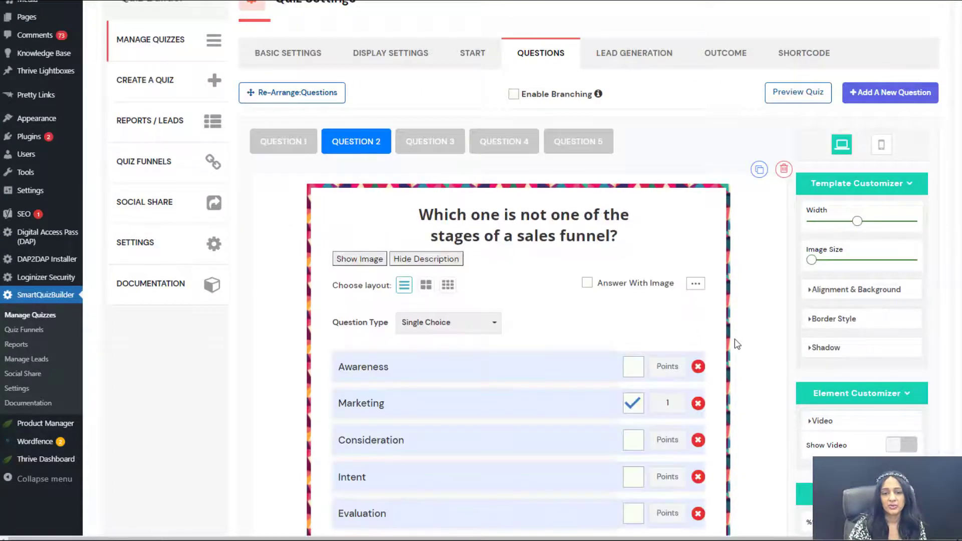
{"action": "scroll", "coordinate": [717, 332], "scroll_direction": "down", "scroll_amount": 3}
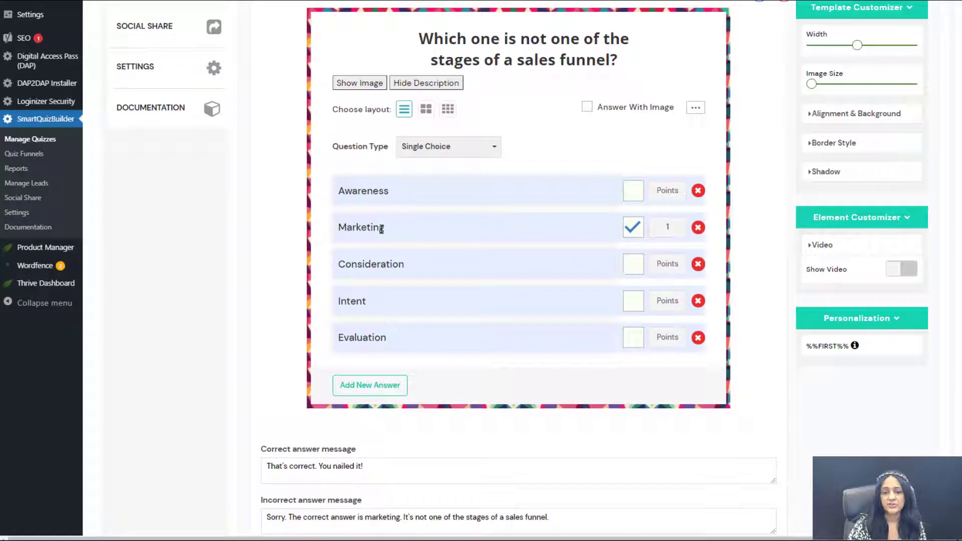
{"action": "scroll", "coordinate": [384, 218], "scroll_direction": "up", "scroll_amount": 3}
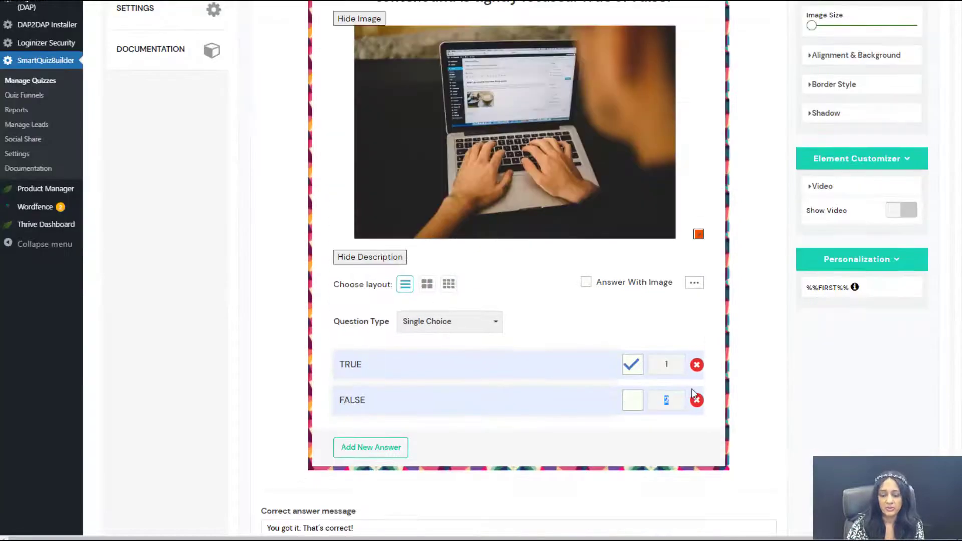
{"action": "key", "text": "BackSpace"}
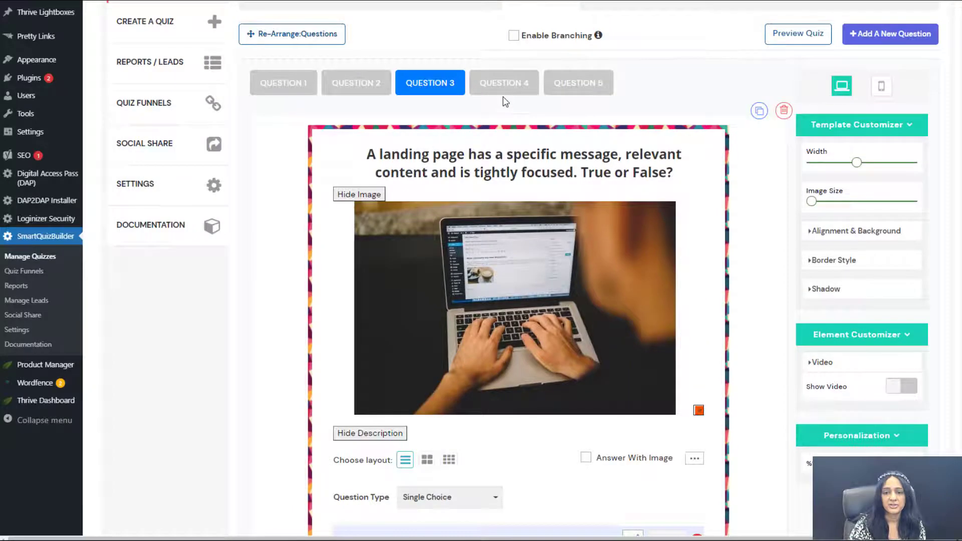
- Examine the marked correct answers and points of Question 4 and Question 5
{"action": "left_click", "coordinate": [503, 82]}
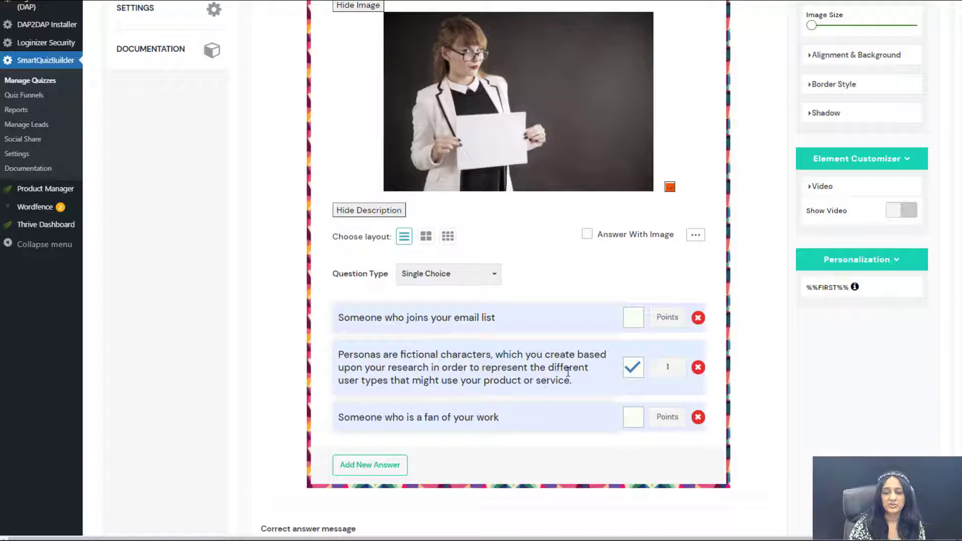
{"action": "scroll", "coordinate": [646, 166], "scroll_direction": "up", "scroll_amount": 2}
{"action": "left_click", "coordinate": [603, 22]}
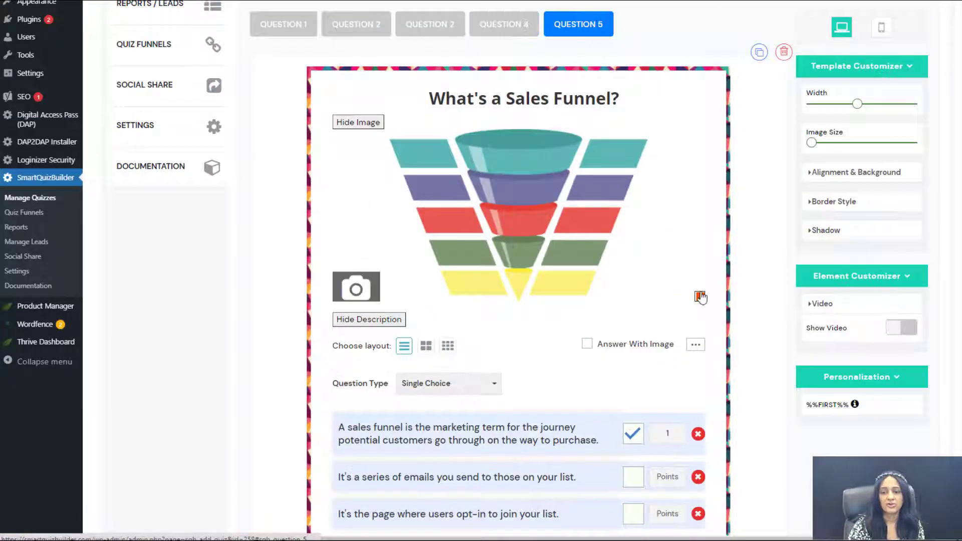
{"action": "scroll", "coordinate": [694, 305], "scroll_direction": "down", "scroll_amount": 2}
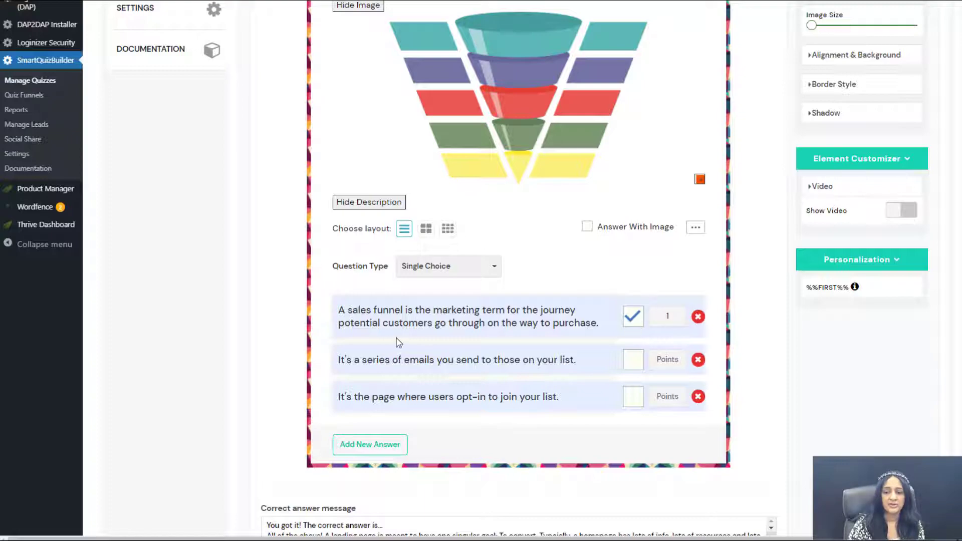
{"action": "scroll", "coordinate": [288, 158], "scroll_direction": "up", "scroll_amount": 3}
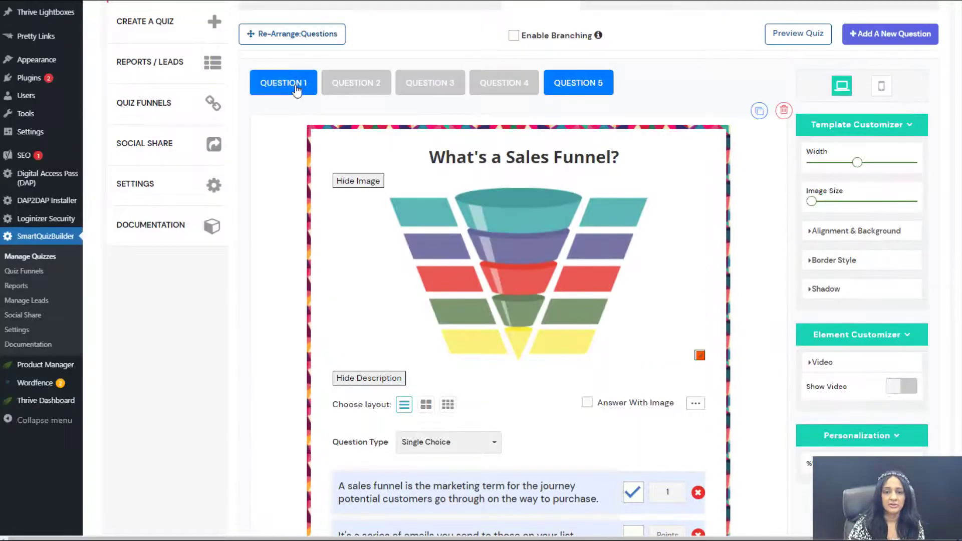
- Examine Question 1's answers, points, and correct and incorrect answer messages
{"action": "left_click", "coordinate": [297, 86]}
{"action": "scroll", "coordinate": [339, 318], "scroll_direction": "down", "scroll_amount": 4}
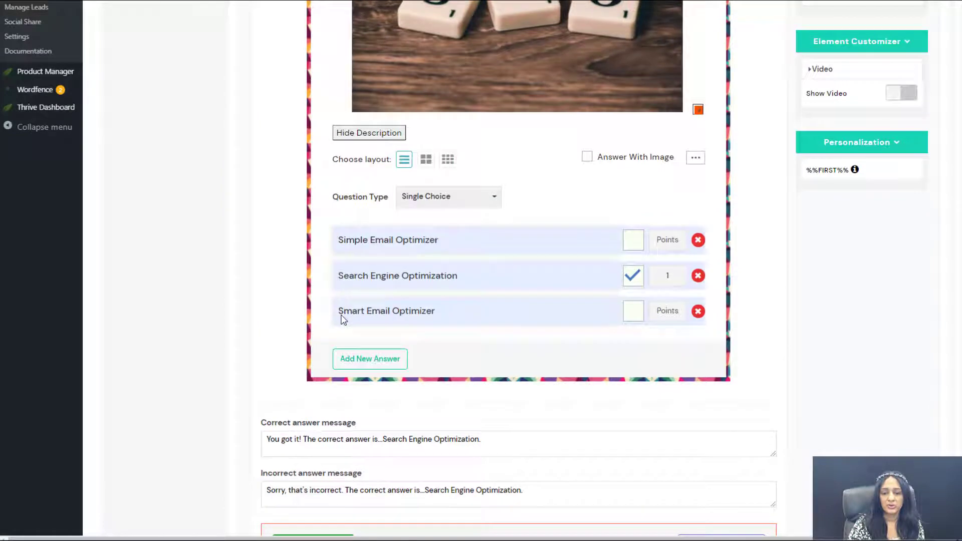
{"action": "scroll", "coordinate": [342, 319], "scroll_direction": "up", "scroll_amount": 1}
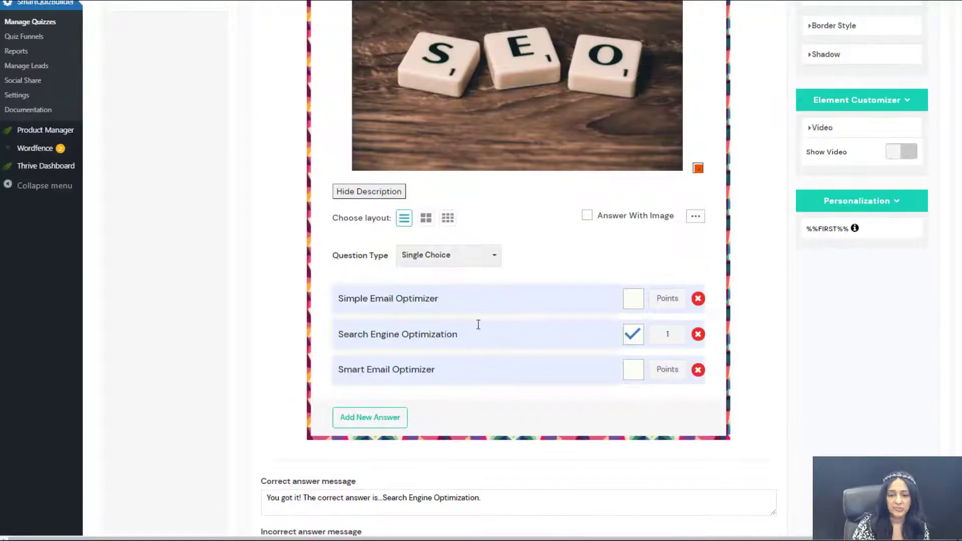
{"action": "scroll", "coordinate": [478, 325], "scroll_direction": "down", "scroll_amount": 3}
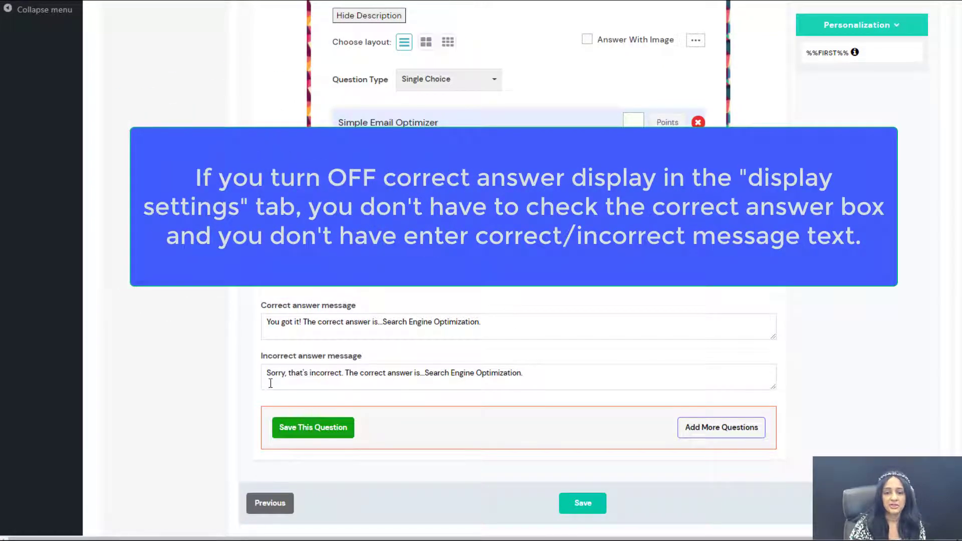
{"action": "left_click_drag", "start_coordinate": [266, 375], "coordinate": [612, 374]}
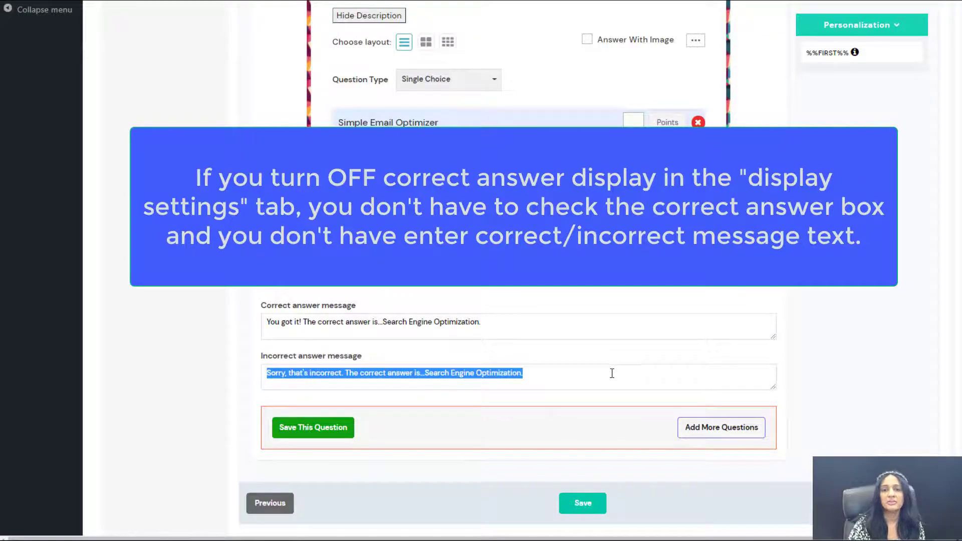
- Check the correct-answer display options in the display settings and return to the quiz's questions
{"action": "scroll", "coordinate": [387, 121], "scroll_direction": "up", "scroll_amount": 15}
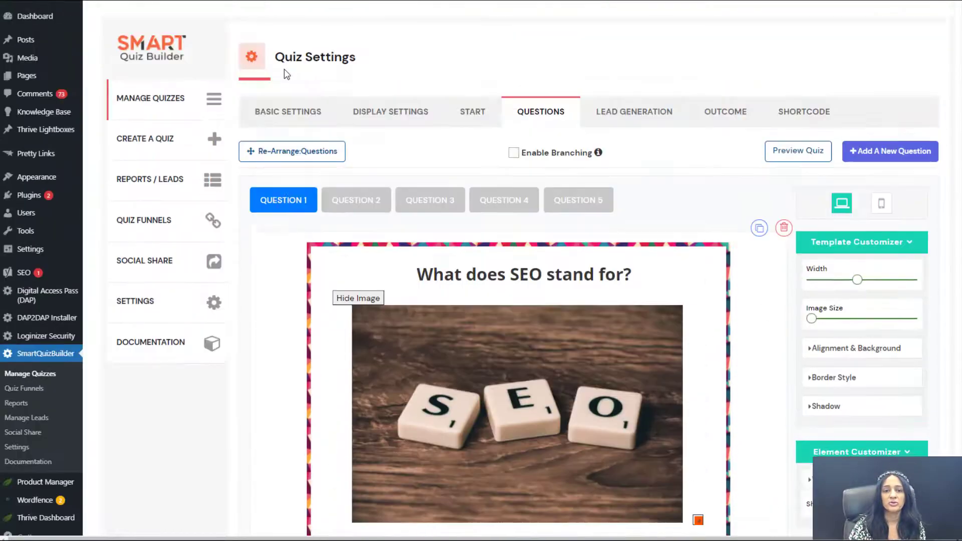
{"action": "left_click", "coordinate": [388, 121]}
{"action": "scroll", "coordinate": [251, 406], "scroll_direction": "down", "scroll_amount": 15}
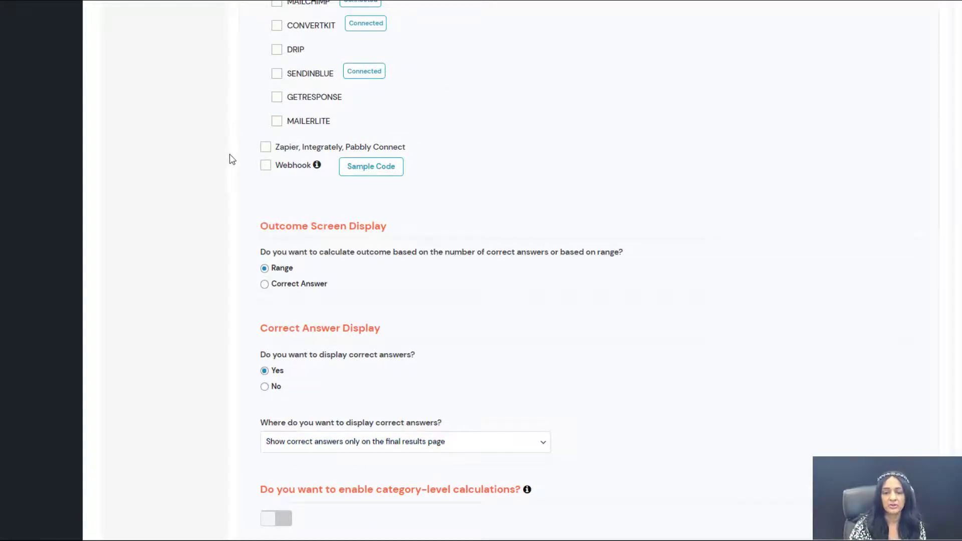
{"action": "scroll", "coordinate": [228, 166], "scroll_direction": "up", "scroll_amount": 5}
{"action": "scroll", "coordinate": [629, 144], "scroll_direction": "up", "scroll_amount": 14}
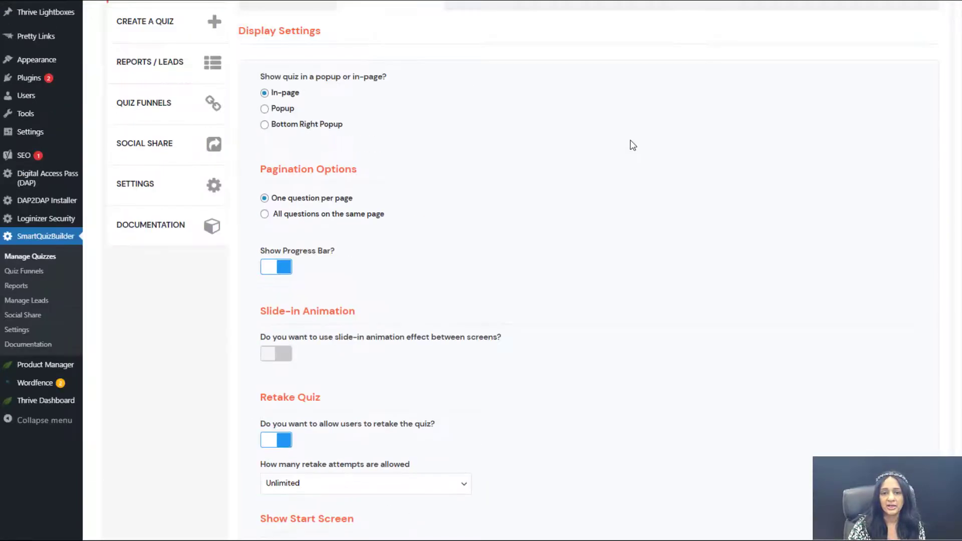
{"action": "scroll", "coordinate": [535, 125], "scroll_direction": "down", "scroll_amount": 1}
{"action": "left_click", "coordinate": [537, 64]}
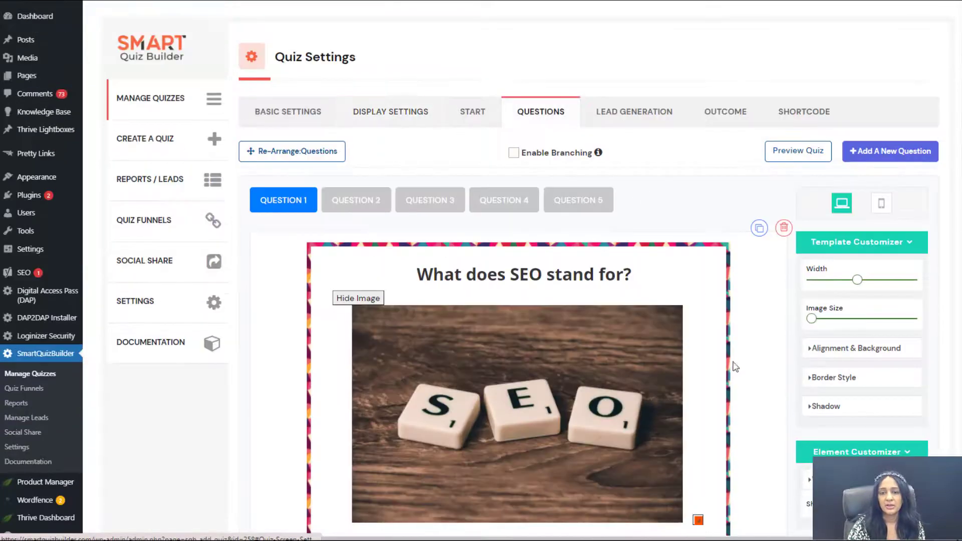
{"action": "scroll", "coordinate": [758, 389], "scroll_direction": "down", "scroll_amount": 2}
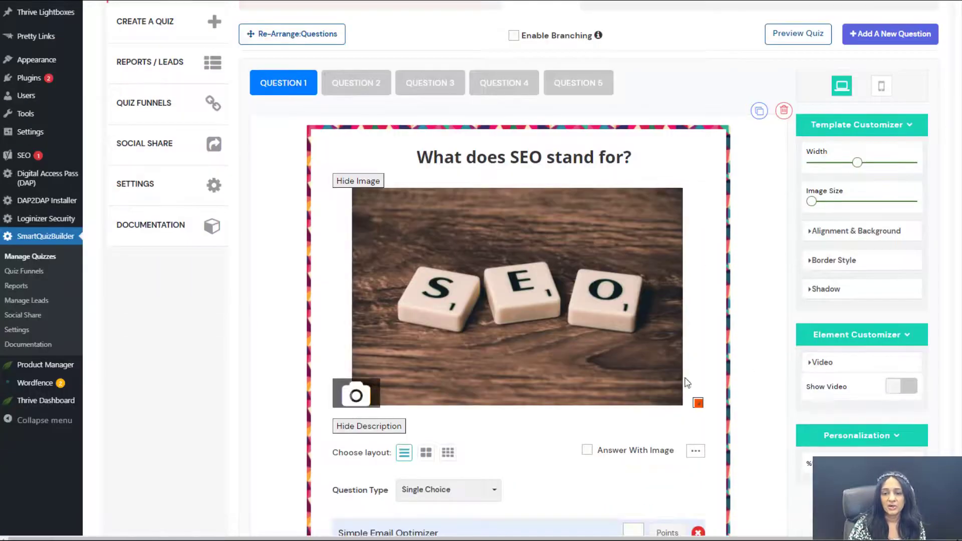
{"action": "scroll", "coordinate": [247, 256], "scroll_direction": "up", "scroll_amount": 2}
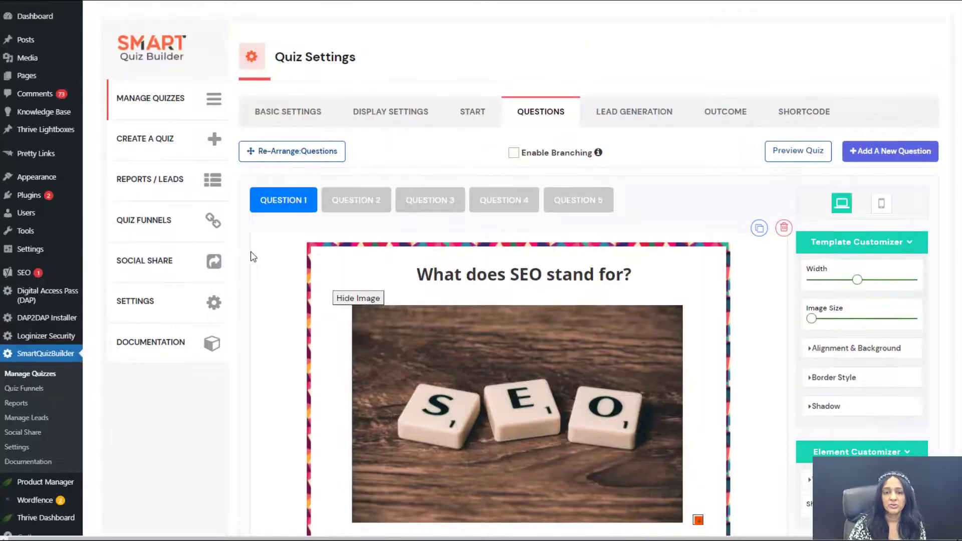
- Set the display of correct answers to No in the display settings and save them
{"action": "left_click", "coordinate": [392, 108]}
{"action": "scroll", "coordinate": [513, 337], "scroll_direction": "down", "scroll_amount": 15}
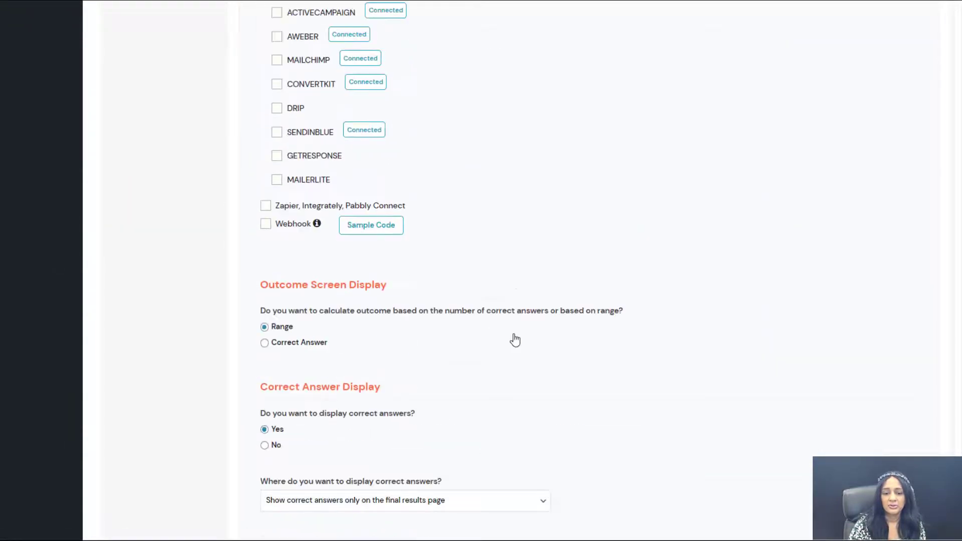
{"action": "scroll", "coordinate": [515, 340], "scroll_direction": "down", "scroll_amount": 3}
{"action": "left_click", "coordinate": [264, 269]}
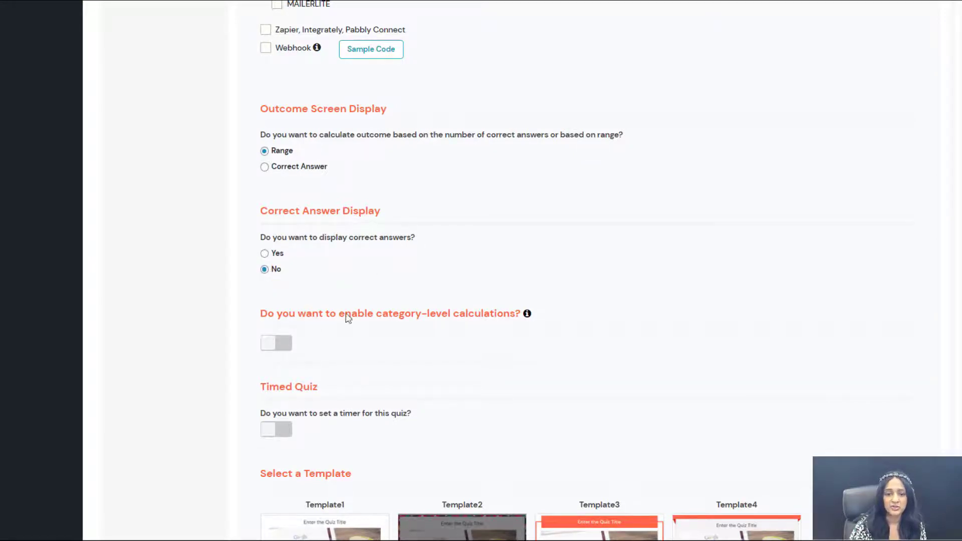
{"action": "scroll", "coordinate": [735, 409], "scroll_direction": "down", "scroll_amount": 7}
{"action": "left_click", "coordinate": [598, 431]}
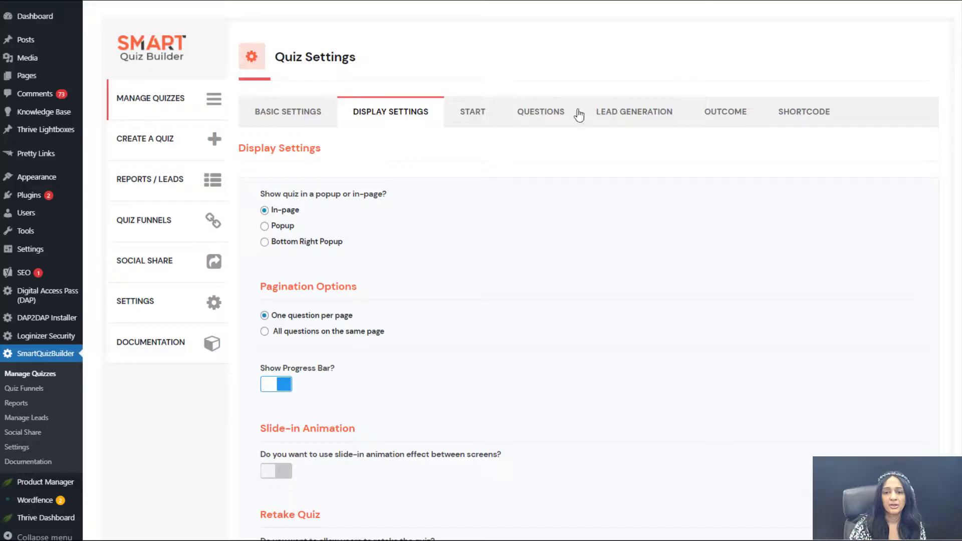
- Save Question 1 with only points assigned and no answer marked as correct
{"action": "left_click", "coordinate": [575, 114]}
{"action": "scroll", "coordinate": [719, 293], "scroll_direction": "down", "scroll_amount": 3}
{"action": "scroll", "coordinate": [719, 293], "scroll_direction": "down", "scroll_amount": 3}
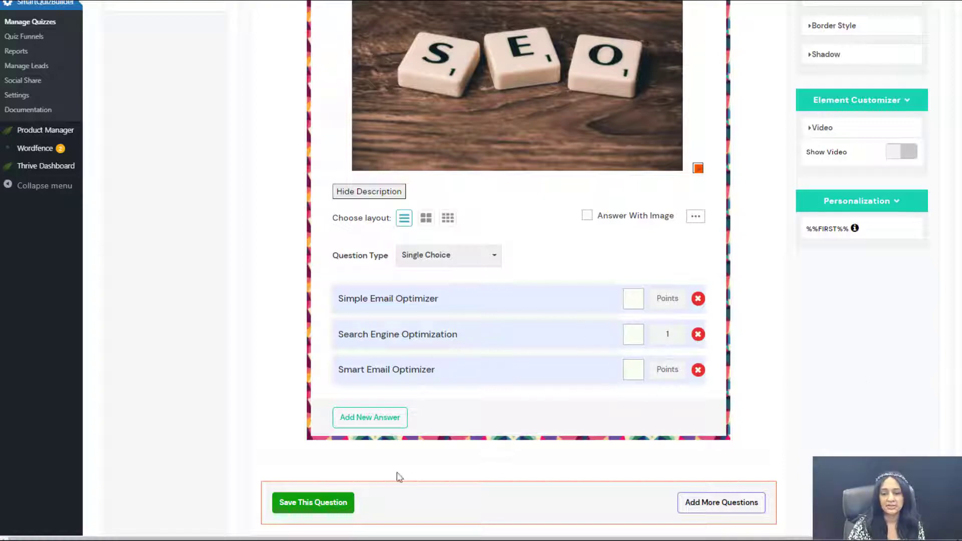
{"action": "left_click", "coordinate": [332, 504]}
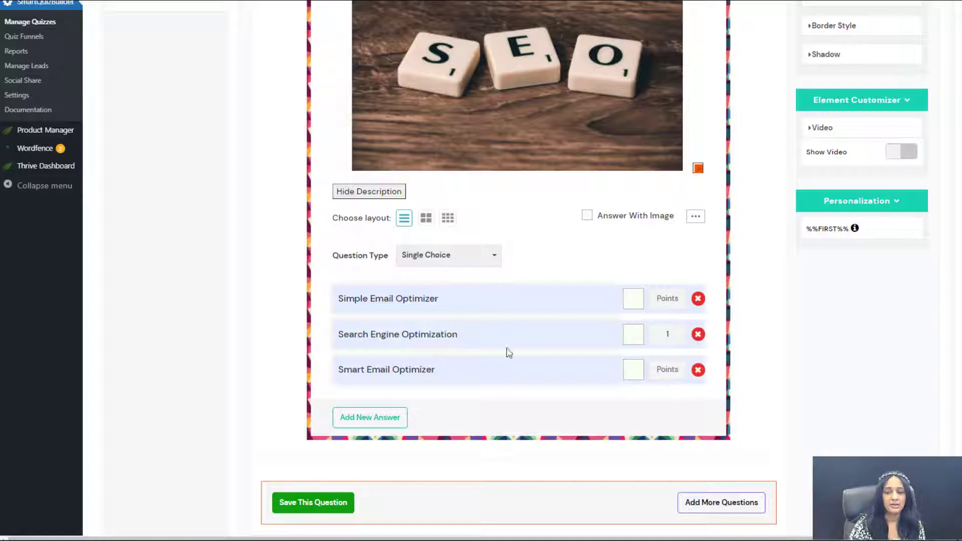
{"action": "scroll", "coordinate": [290, 315], "scroll_direction": "up", "scroll_amount": 5}
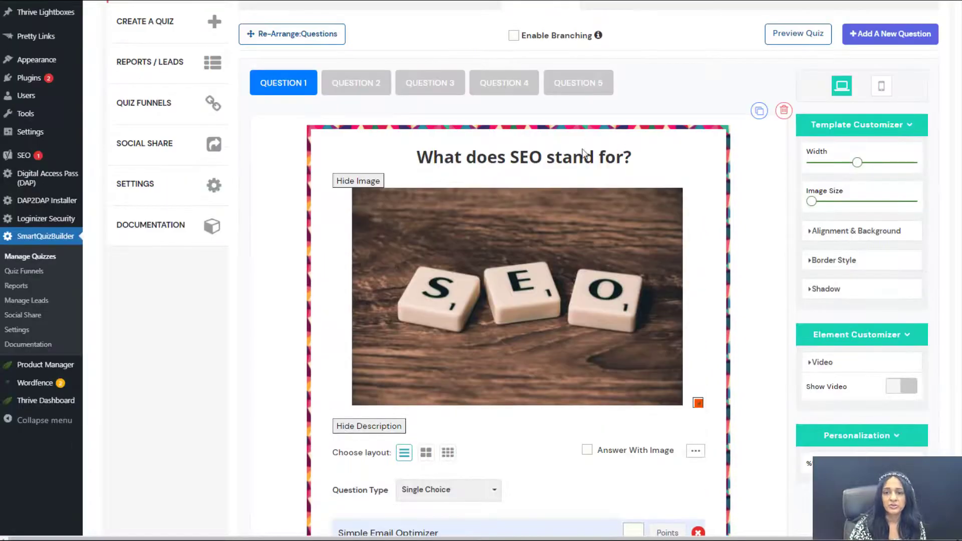
{"action": "scroll", "coordinate": [584, 154], "scroll_direction": "up", "scroll_amount": 3}
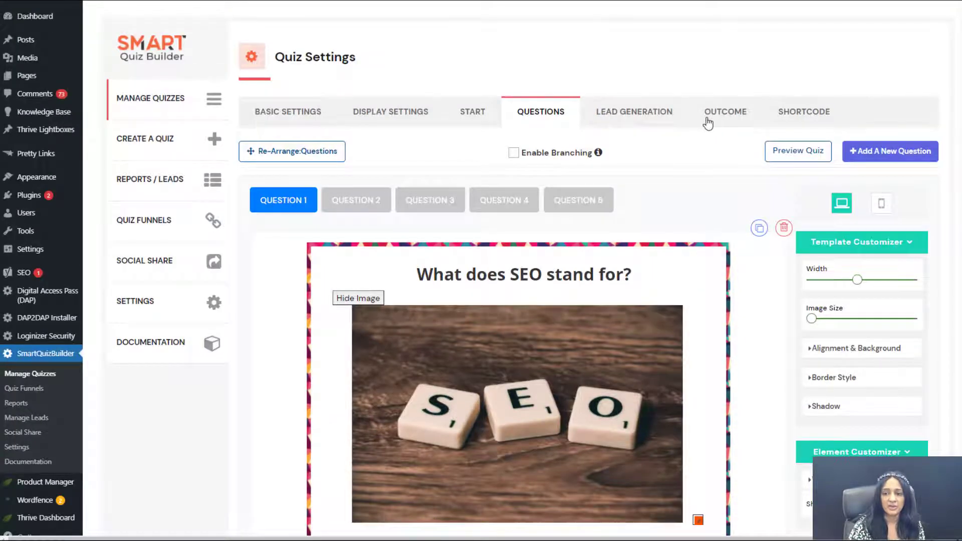
{"action": "scroll", "coordinate": [281, 236], "scroll_direction": "down", "scroll_amount": 3}
{"action": "scroll", "coordinate": [281, 236], "scroll_direction": "up", "scroll_amount": 2}
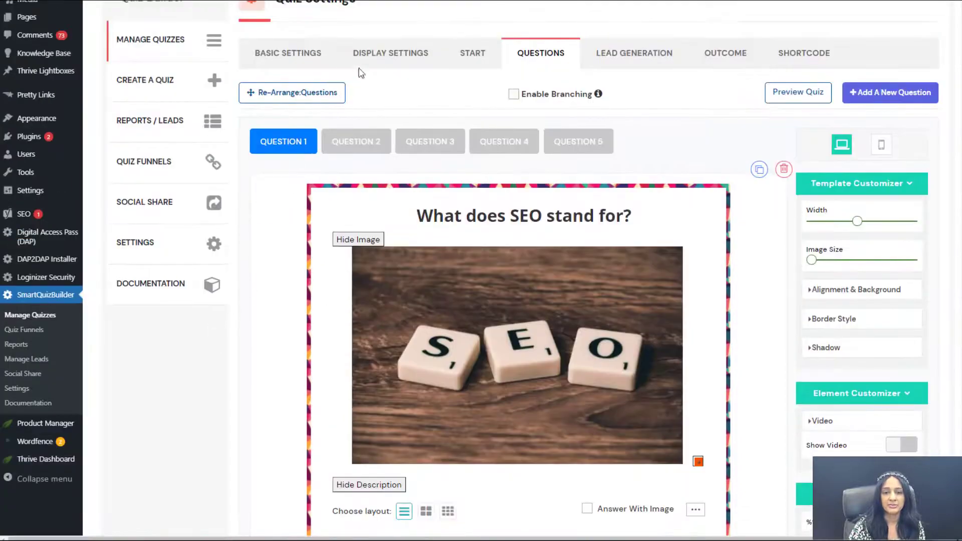
- Set the display of correct answers to Yes in the display settings and save them
{"action": "left_click", "coordinate": [400, 54]}
{"action": "scroll", "coordinate": [591, 371], "scroll_direction": "down", "scroll_amount": 20}
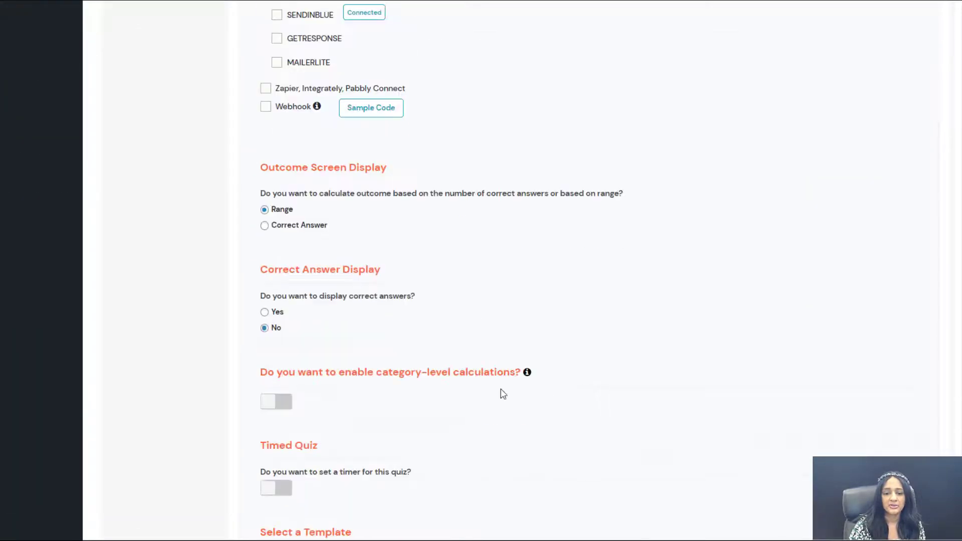
{"action": "scroll", "coordinate": [317, 316], "scroll_direction": "down", "scroll_amount": 3}
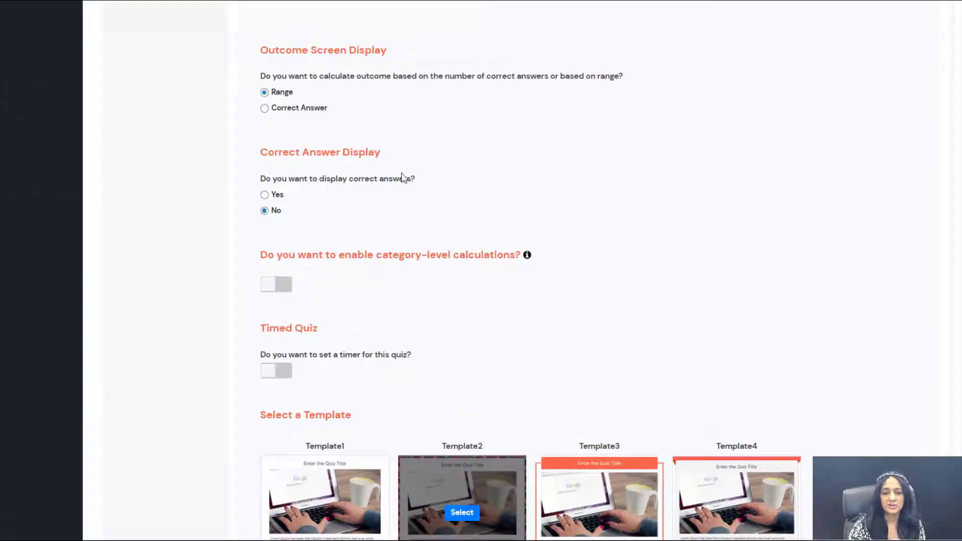
{"action": "left_click", "coordinate": [266, 198]}
{"action": "scroll", "coordinate": [576, 370], "scroll_direction": "down", "scroll_amount": 10}
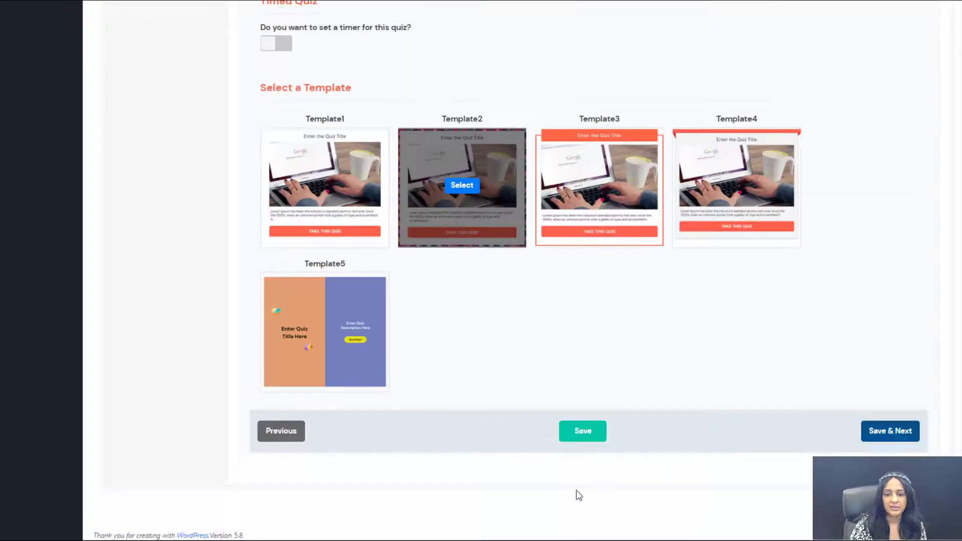
{"action": "left_click", "coordinate": [589, 441]}
- Mark Search Engine Optimization as the correct answer in Question 1 and check the answer messages
{"action": "left_click", "coordinate": [476, 279]}
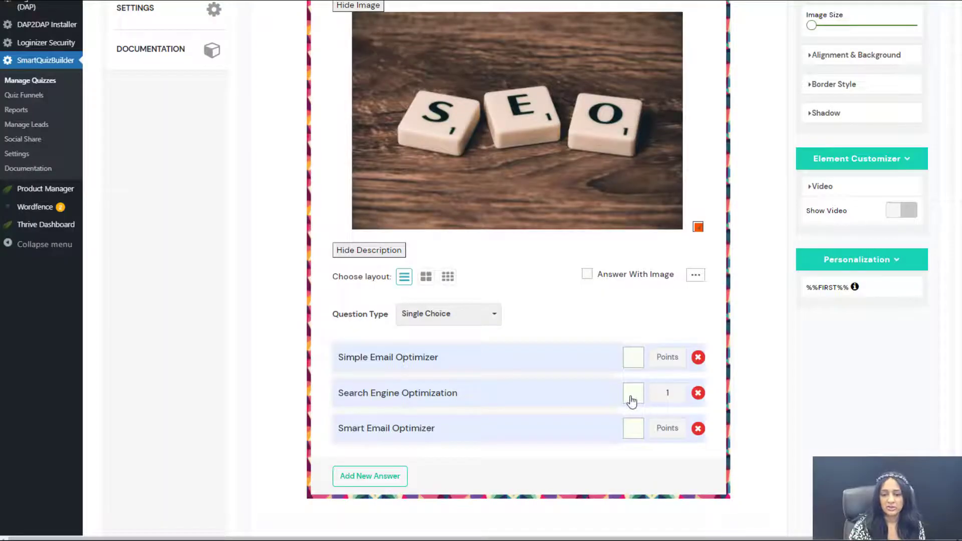
{"action": "scroll", "coordinate": [772, 407], "scroll_direction": "down", "scroll_amount": 6}
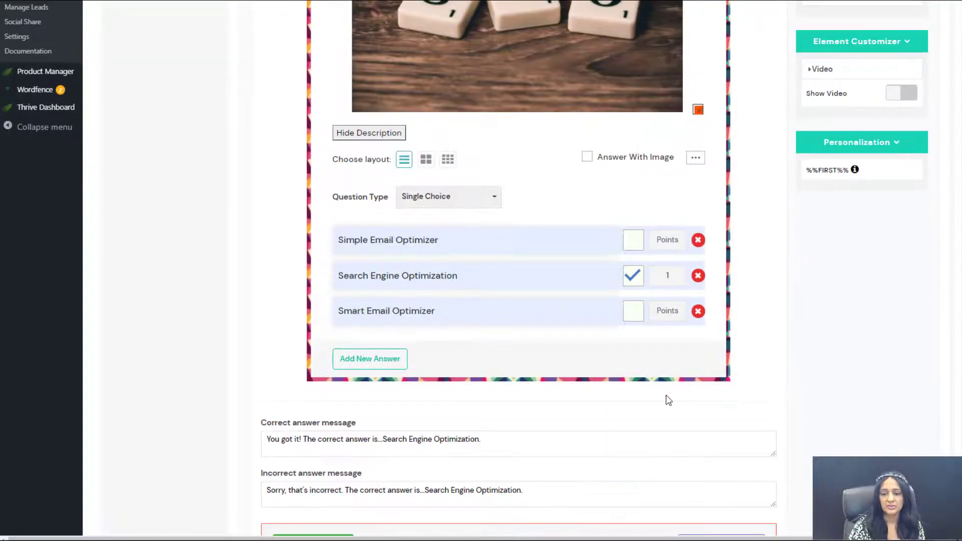
{"action": "left_click", "coordinate": [566, 435]}
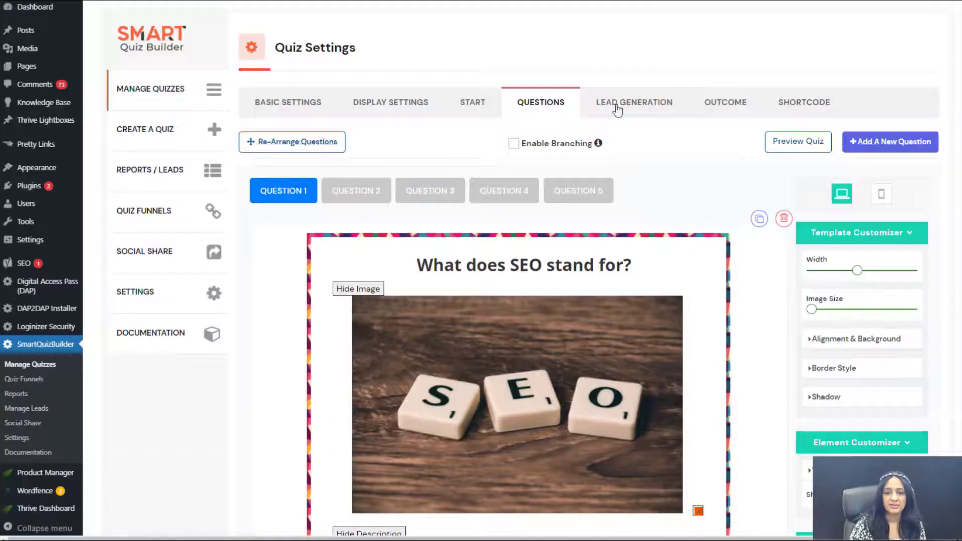
- View the lead generation opt-in screen and compare the titles and score ranges of Outcome 1 and Outcome 3
{"action": "left_click", "coordinate": [617, 110]}
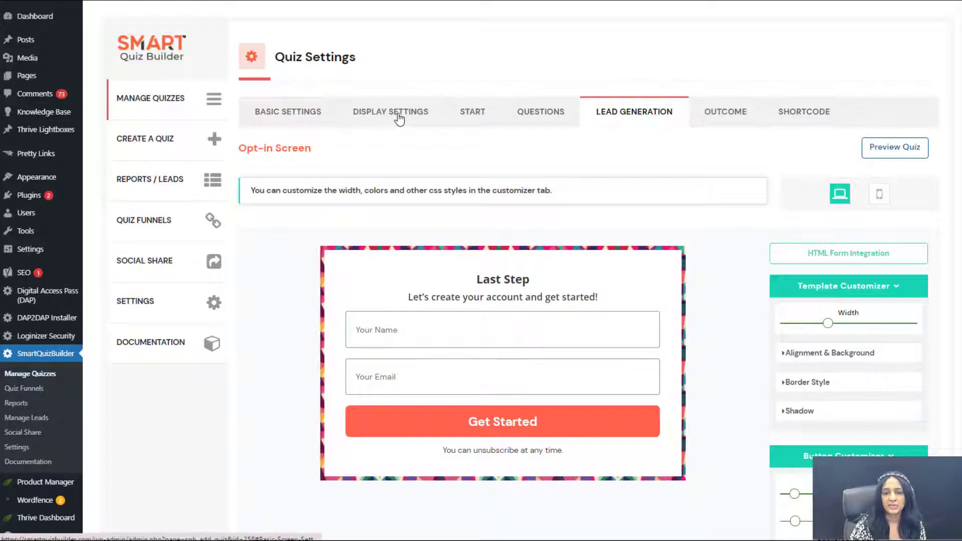
{"action": "left_click", "coordinate": [739, 118]}
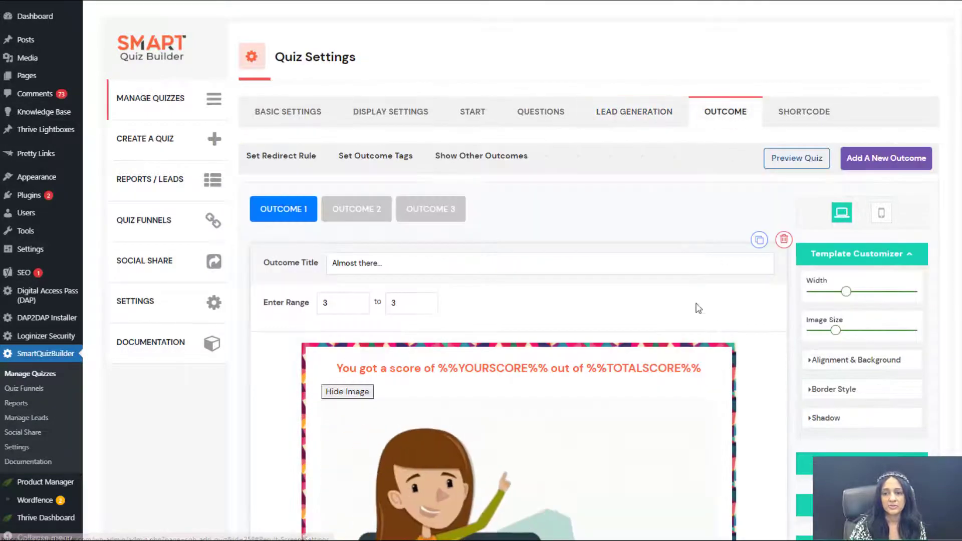
{"action": "scroll", "coordinate": [309, 212], "scroll_direction": "down", "scroll_amount": 1}
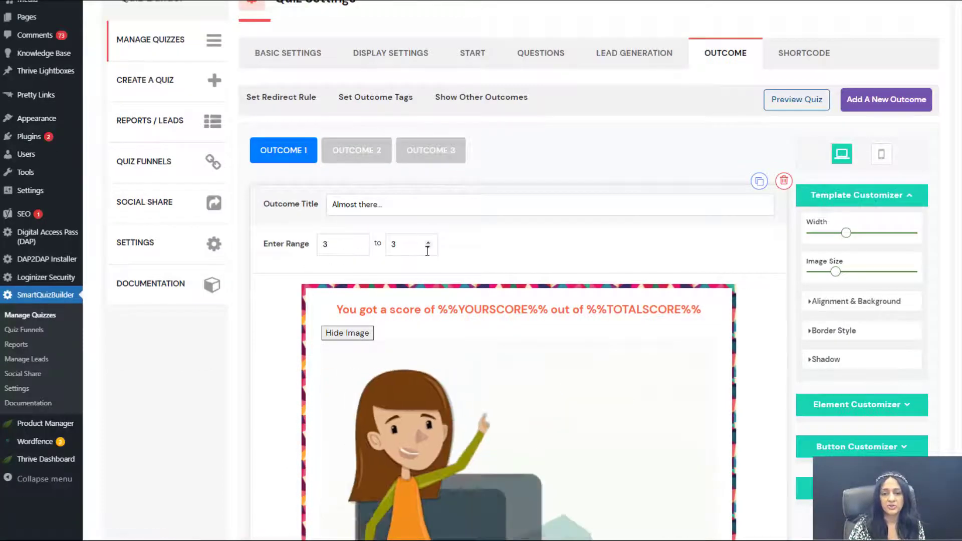
{"action": "left_click", "coordinate": [431, 150]}
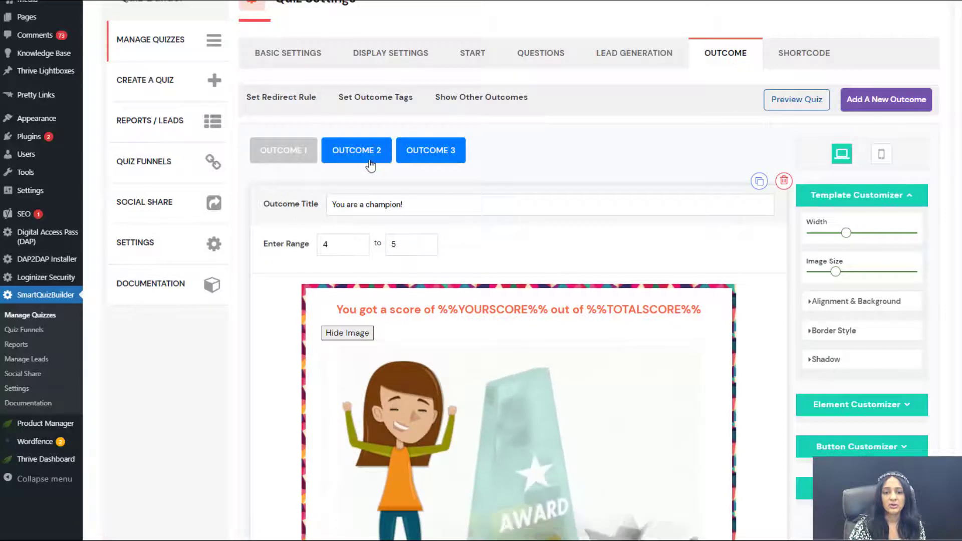
- Examine Outcome 2's title, score range and description, and compare them with those of Outcome 1 and Outcome 3
{"action": "left_click", "coordinate": [357, 150]}
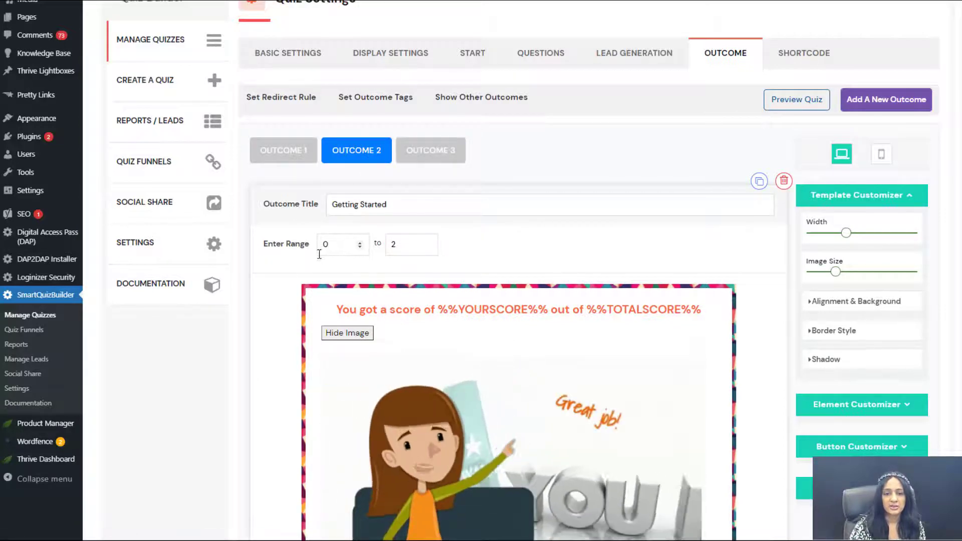
{"action": "left_click_drag", "start_coordinate": [399, 207], "coordinate": [328, 209]}
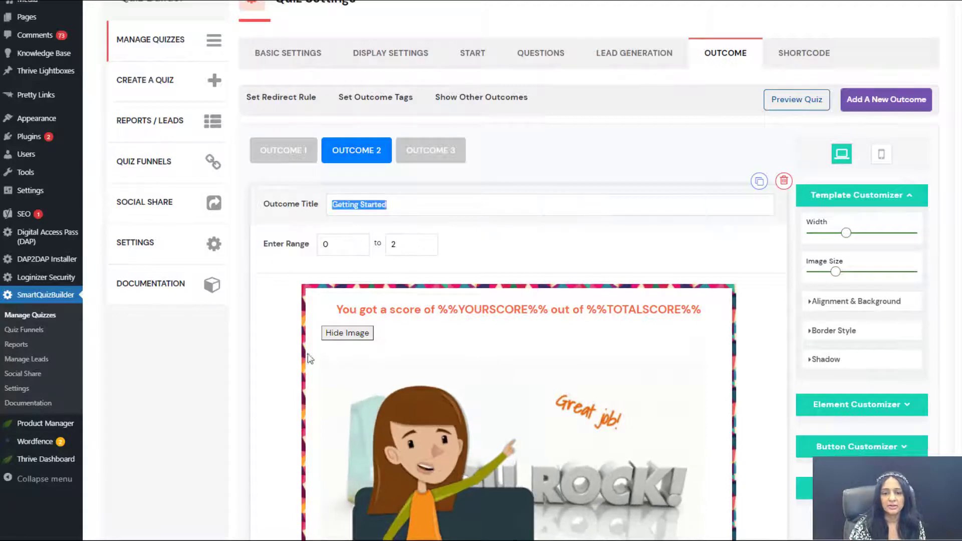
{"action": "left_click", "coordinate": [269, 345]}
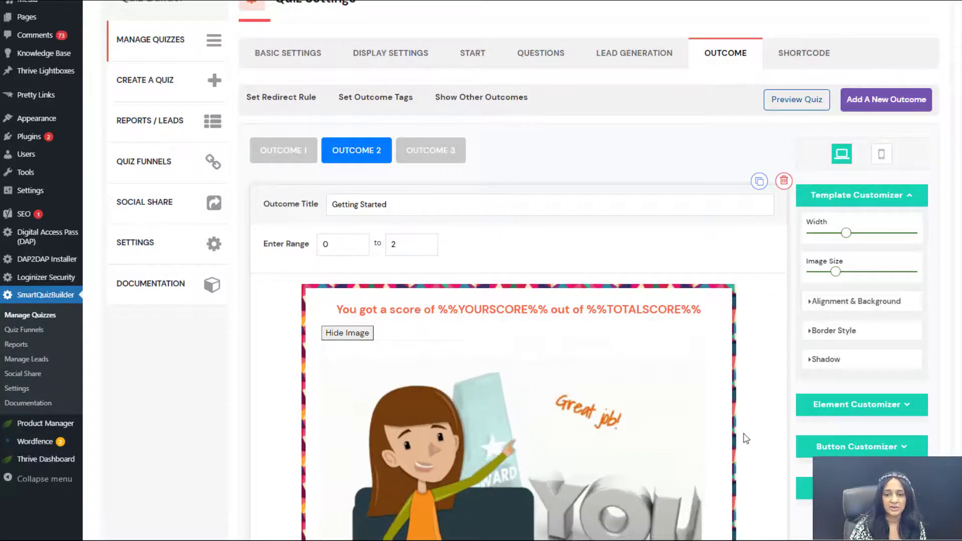
{"action": "scroll", "coordinate": [680, 457], "scroll_direction": "down", "scroll_amount": 3}
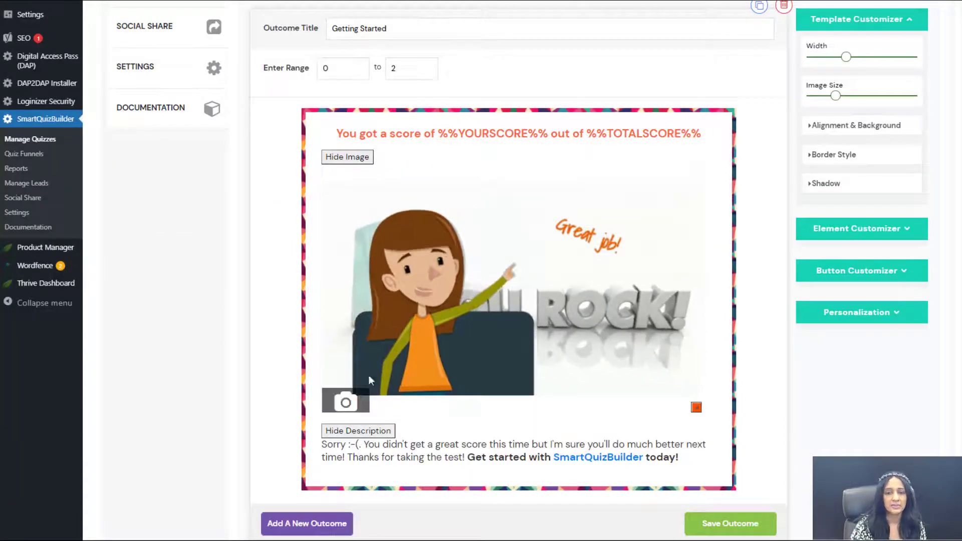
{"action": "scroll", "coordinate": [368, 375], "scroll_direction": "up", "scroll_amount": 1}
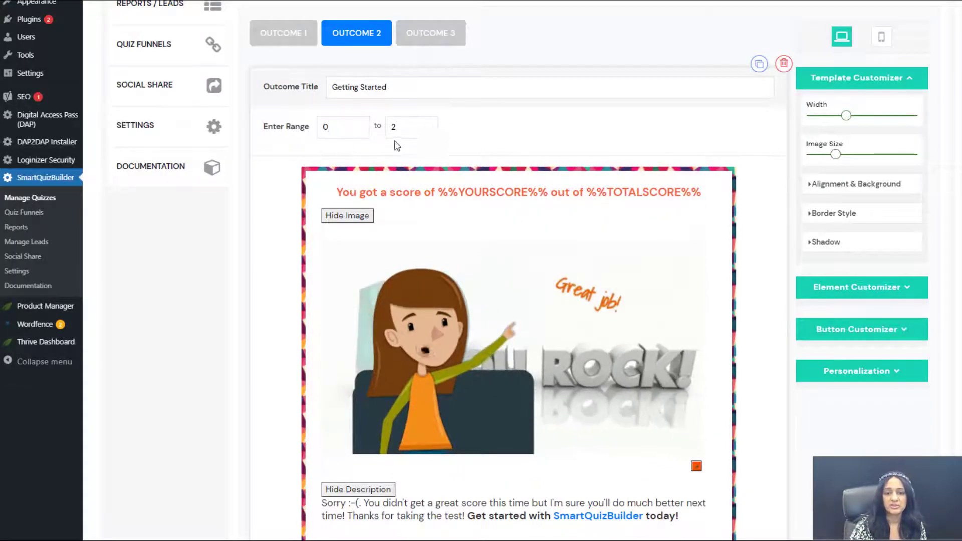
{"action": "left_click", "coordinate": [280, 40]}
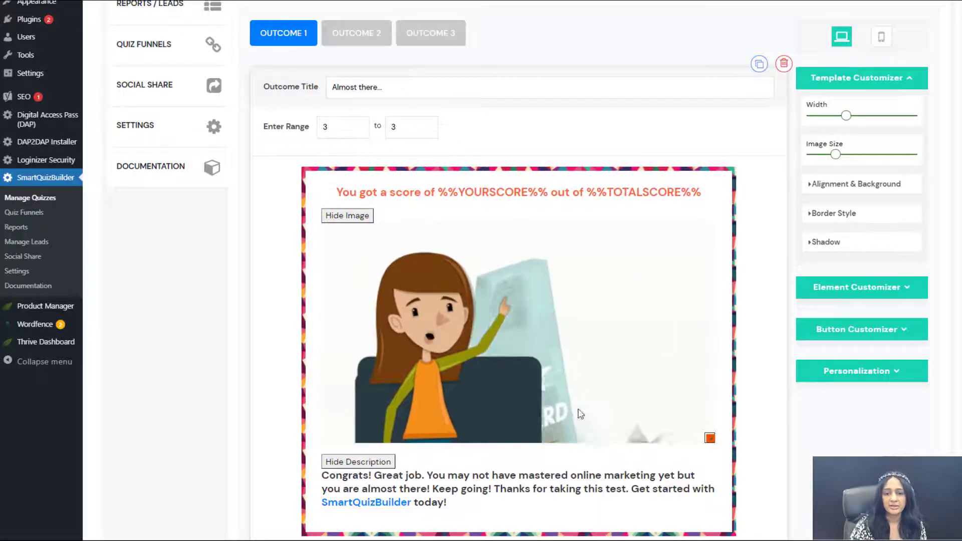
{"action": "left_click", "coordinate": [431, 33]}
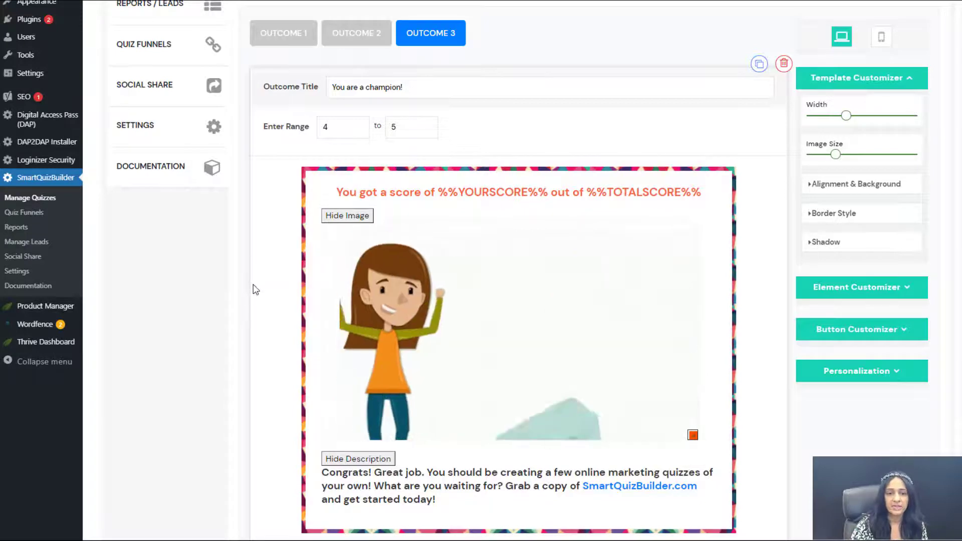
- Preview the quiz and answer its five questions, including Search Engine Optimization for Question 1, Intent for Question 2 and TRUE for Question 3
{"action": "scroll", "coordinate": [287, 271], "scroll_direction": "up", "scroll_amount": 2}
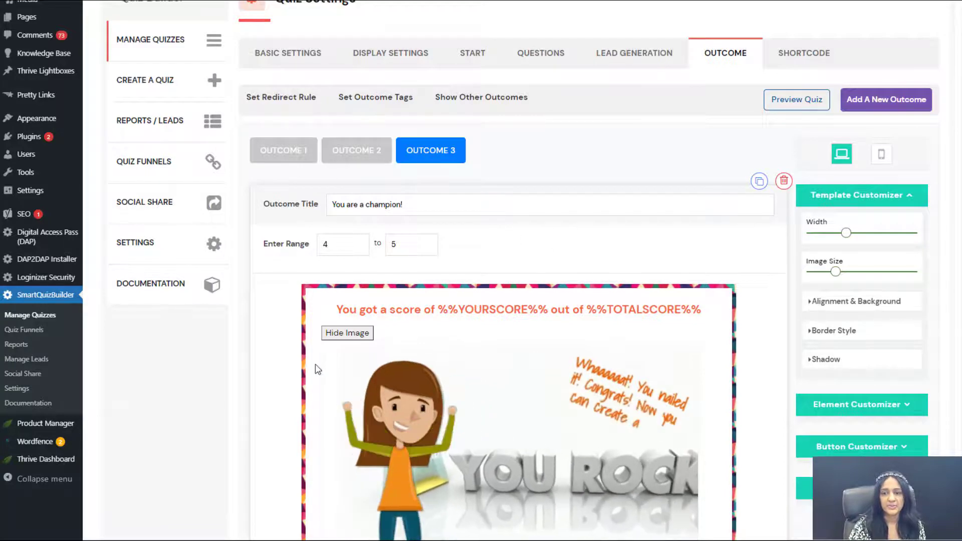
{"action": "left_click", "coordinate": [785, 106]}
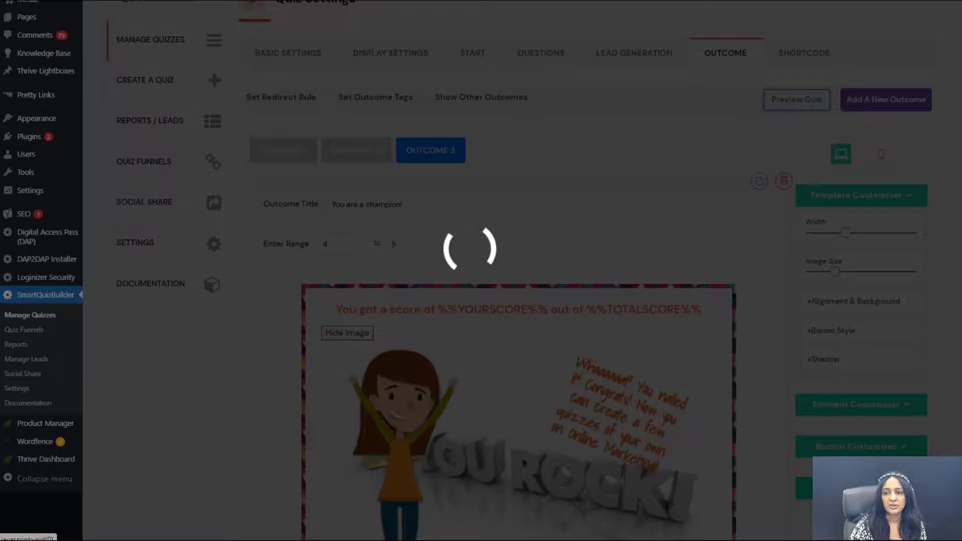
{"action": "scroll", "coordinate": [419, 245], "scroll_direction": "down", "scroll_amount": 3}
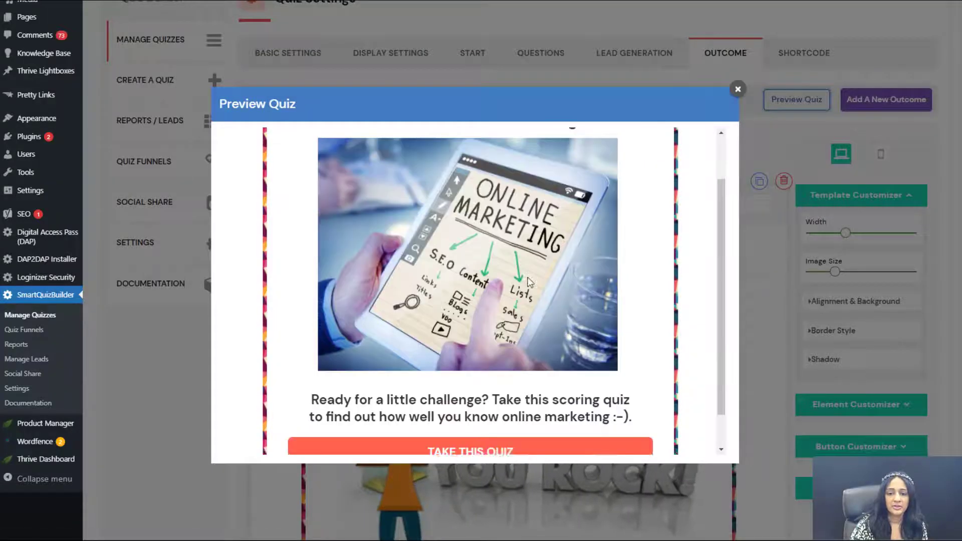
{"action": "left_click", "coordinate": [483, 419]}
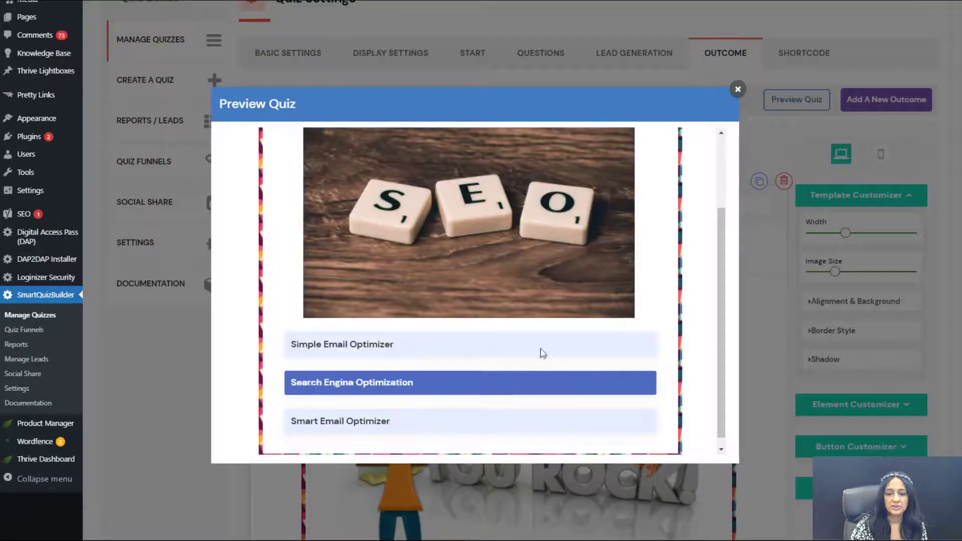
{"action": "left_click", "coordinate": [348, 386]}
{"action": "left_click", "coordinate": [513, 364]}
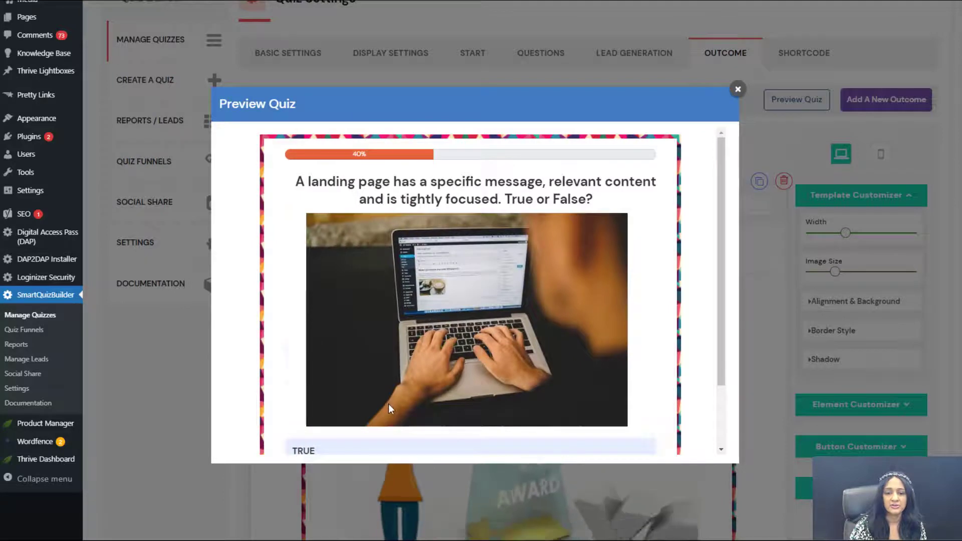
{"action": "scroll", "coordinate": [440, 329], "scroll_direction": "down", "scroll_amount": 3}
{"action": "left_click", "coordinate": [431, 396]}
{"action": "left_click", "coordinate": [434, 398]}
{"action": "left_click", "coordinate": [481, 364]}
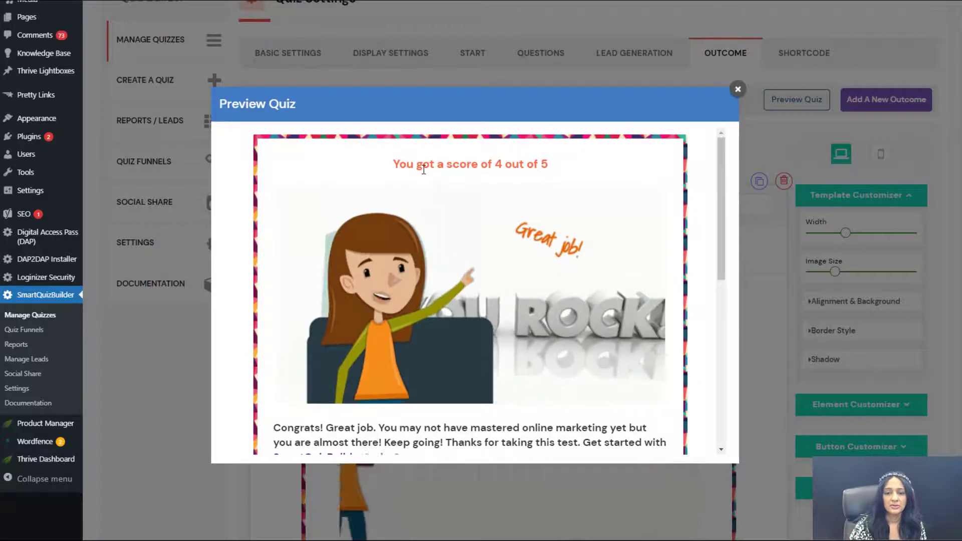
- Examine the outcome message and per-question answer results in the preview, and choose to retake the quiz
{"action": "scroll", "coordinate": [345, 275], "scroll_direction": "down", "scroll_amount": 5}
{"action": "scroll", "coordinate": [345, 275], "scroll_direction": "down", "scroll_amount": 3}
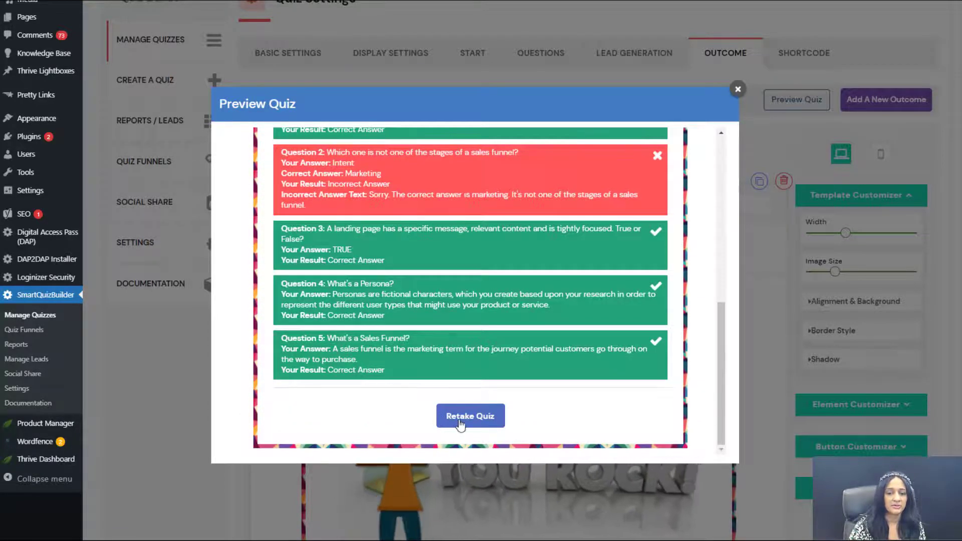
{"action": "left_click", "coordinate": [461, 422]}
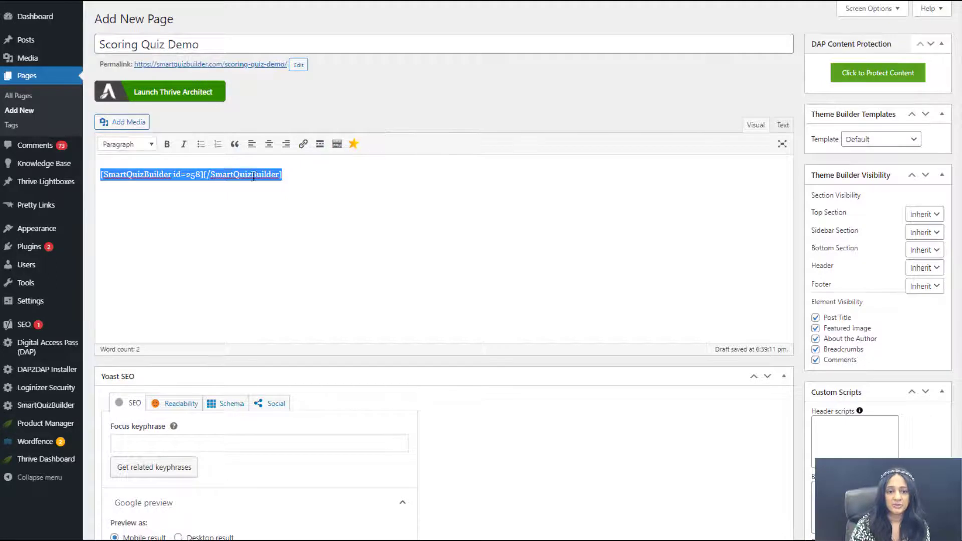
- Publish the Scoring Quiz Demo page with the shortcode [SmartQuizBuilder id=258][/SmartQuizBuilder] and open its permalink
{"action": "left_click", "coordinate": [277, 224]}
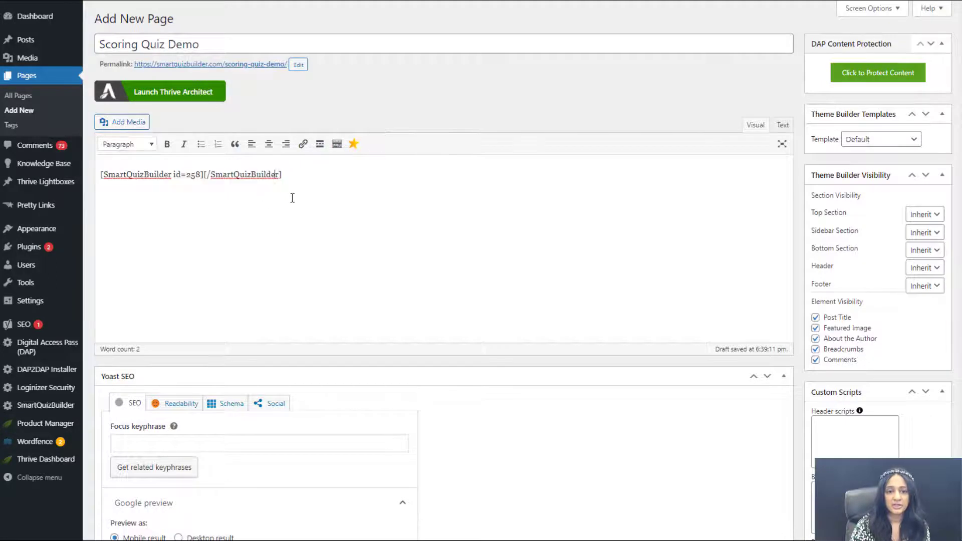
{"action": "key", "text": "ctrl+a"}
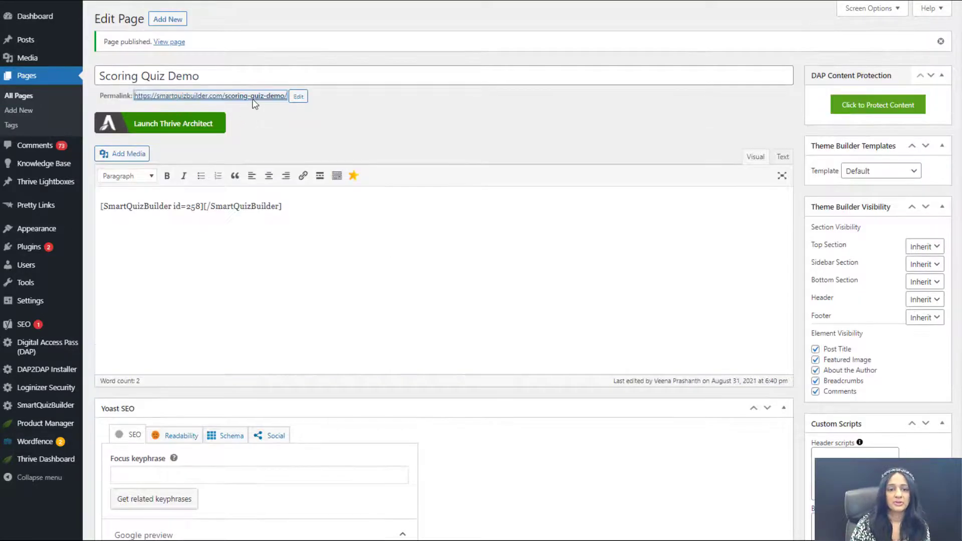
{"action": "right_click", "coordinate": [257, 95]}
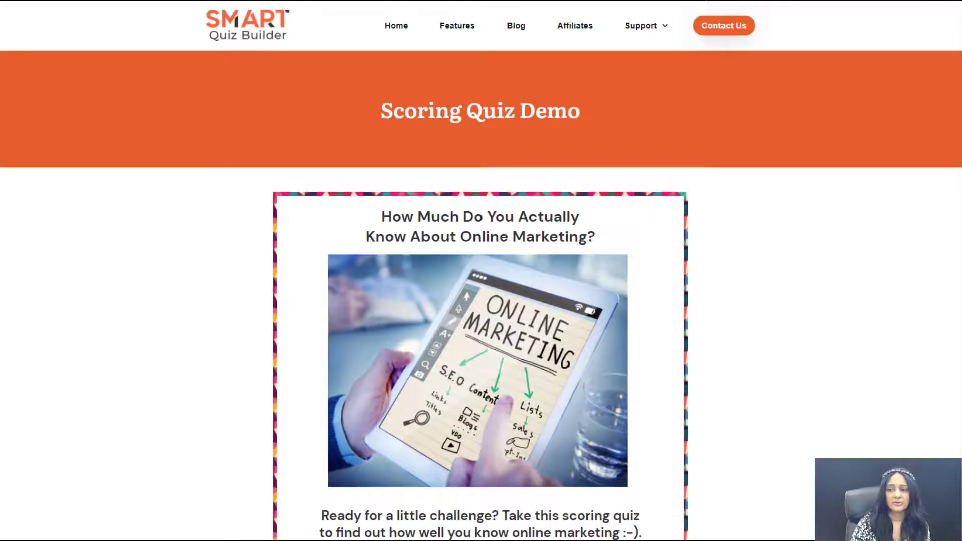
- Take the published quiz, answering Questions 2 and 4 incorrectly, and submit the opt-in form with a first name and e-mail
{"action": "scroll", "coordinate": [438, 468], "scroll_direction": "down", "scroll_amount": 3}
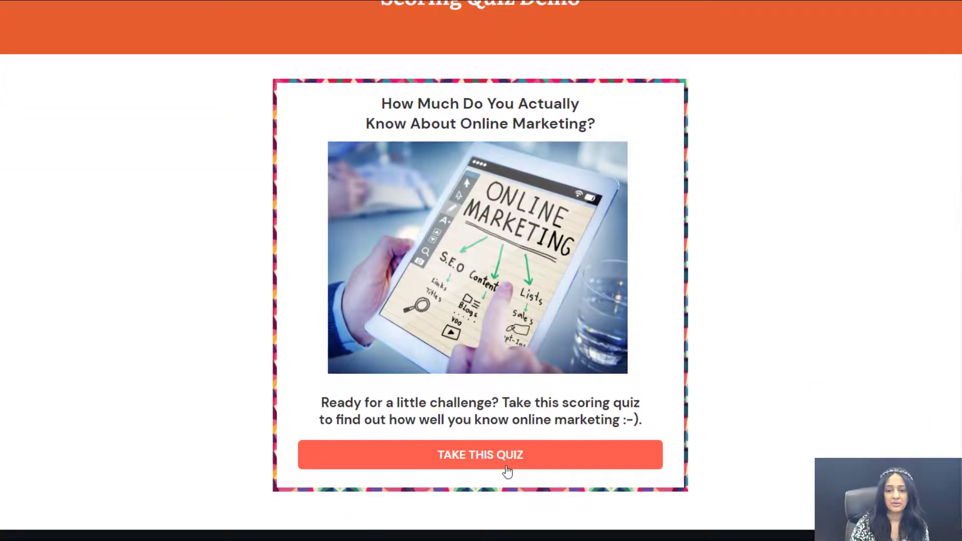
{"action": "left_click", "coordinate": [507, 472]}
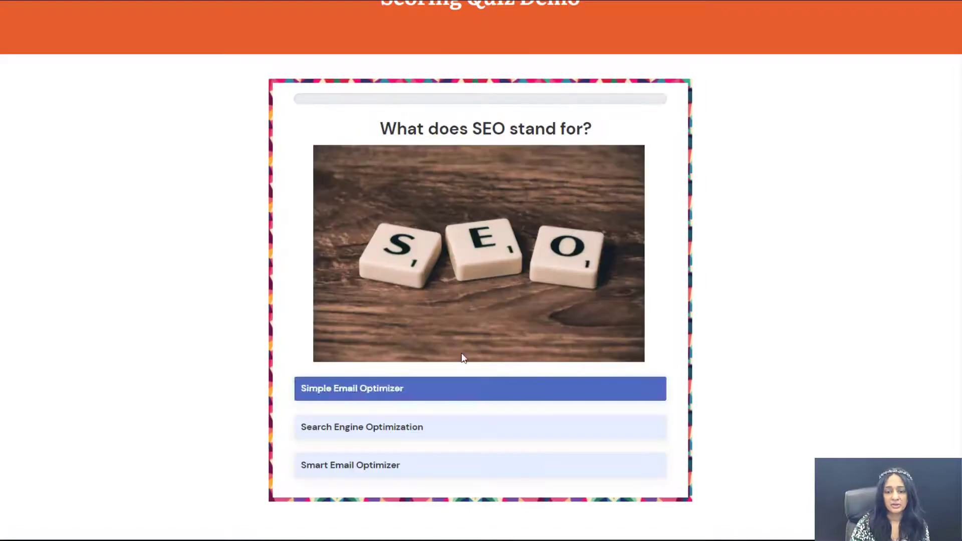
{"action": "left_click", "coordinate": [381, 434]}
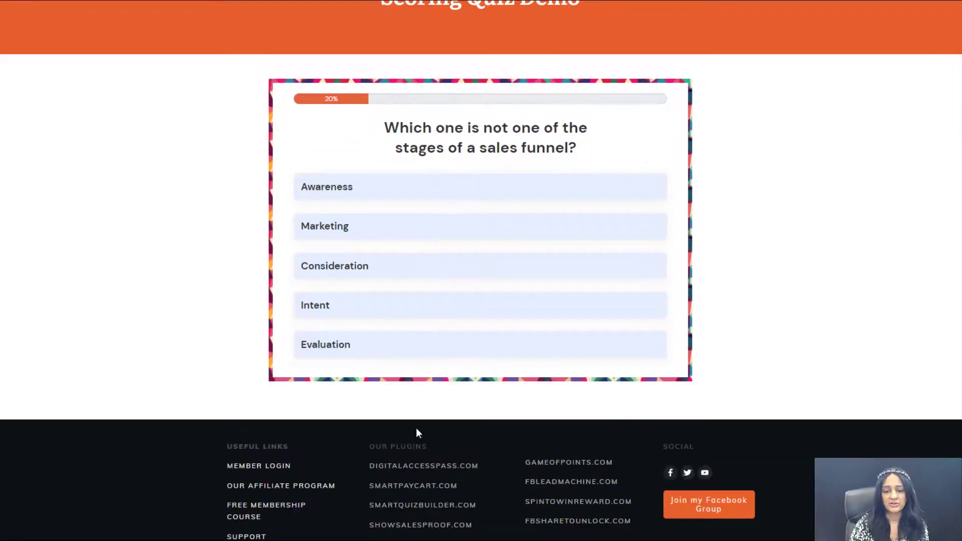
{"action": "left_click", "coordinate": [404, 224]}
{"action": "left_click", "coordinate": [397, 397]}
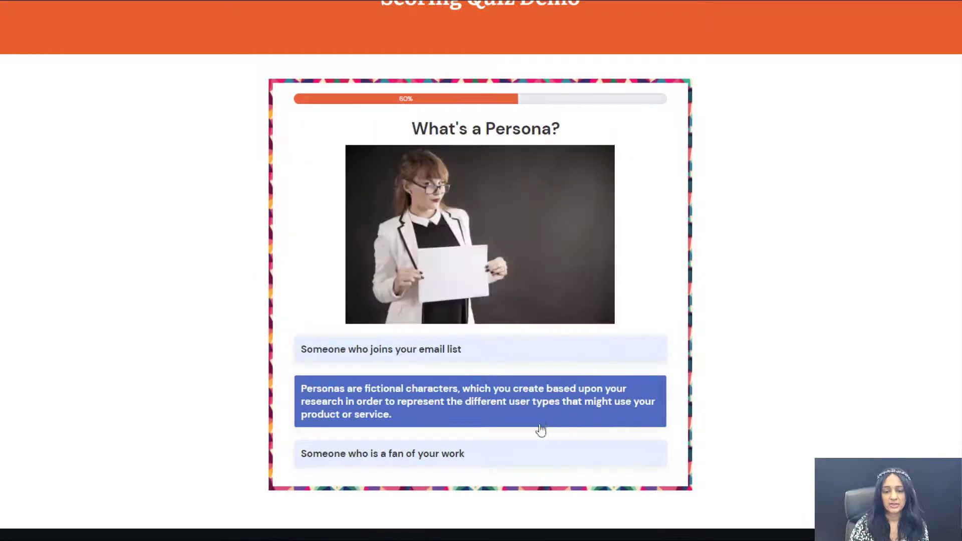
{"action": "left_click", "coordinate": [520, 457]}
{"action": "left_click", "coordinate": [507, 365]}
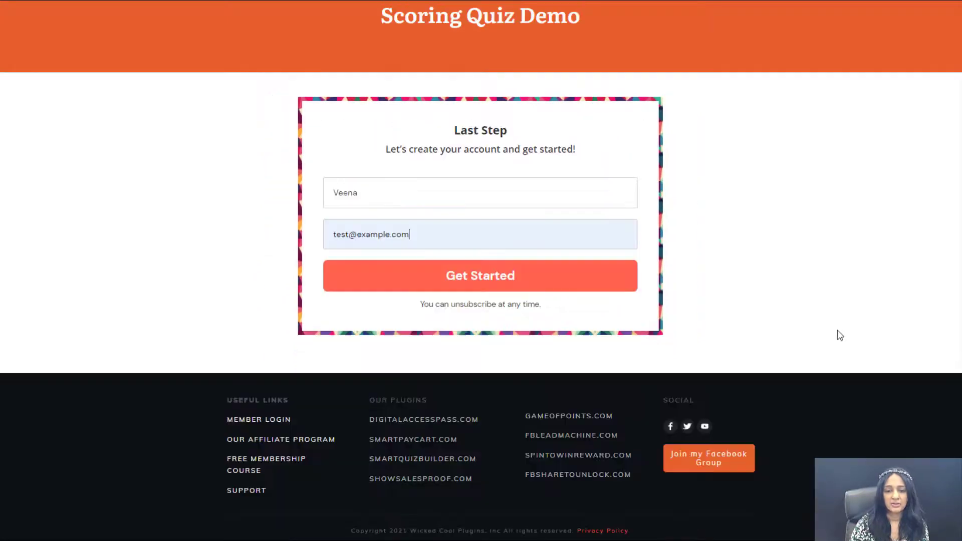
{"action": "left_click", "coordinate": [483, 279]}
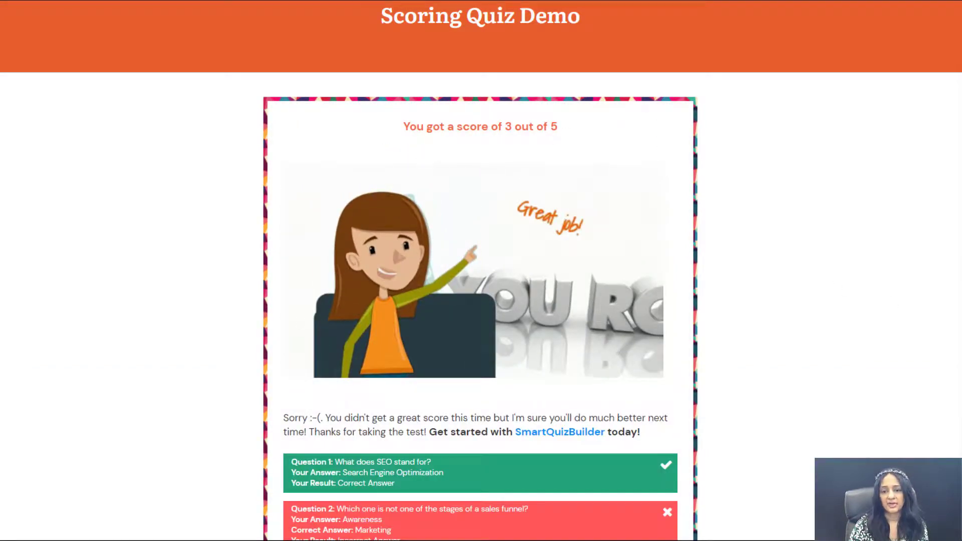
- Examine the total score, outcome description and correct and incorrect answer details on the published quiz's results page
{"action": "scroll", "coordinate": [738, 371], "scroll_direction": "down", "scroll_amount": 7}
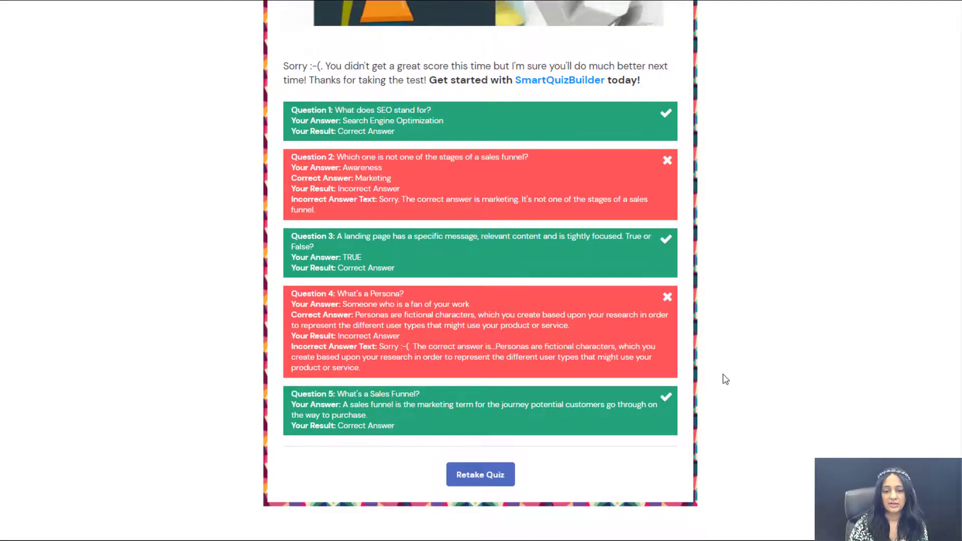
{"action": "scroll", "coordinate": [723, 377], "scroll_direction": "up", "scroll_amount": 7}
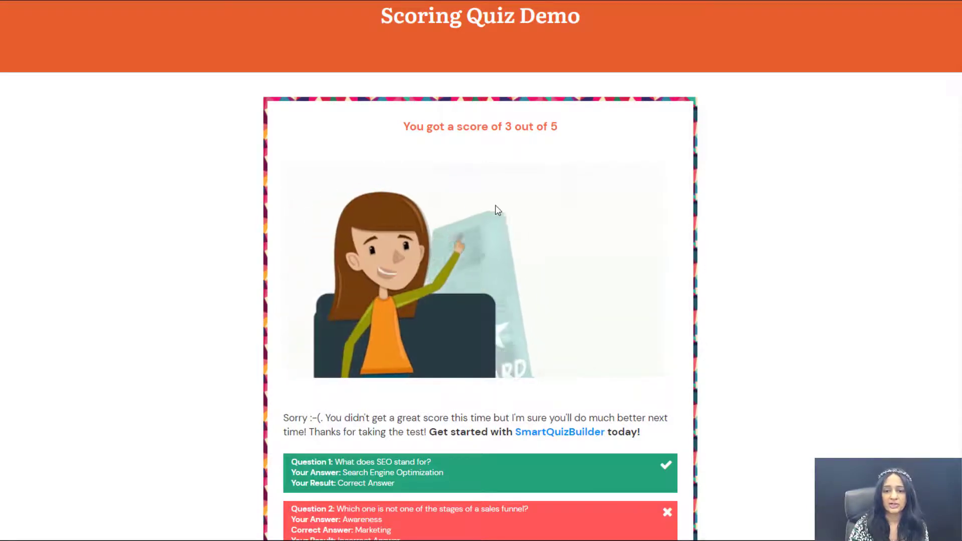
{"action": "scroll", "coordinate": [831, 230], "scroll_direction": "up", "scroll_amount": 1}
{"action": "scroll", "coordinate": [666, 332], "scroll_direction": "down", "scroll_amount": 3}
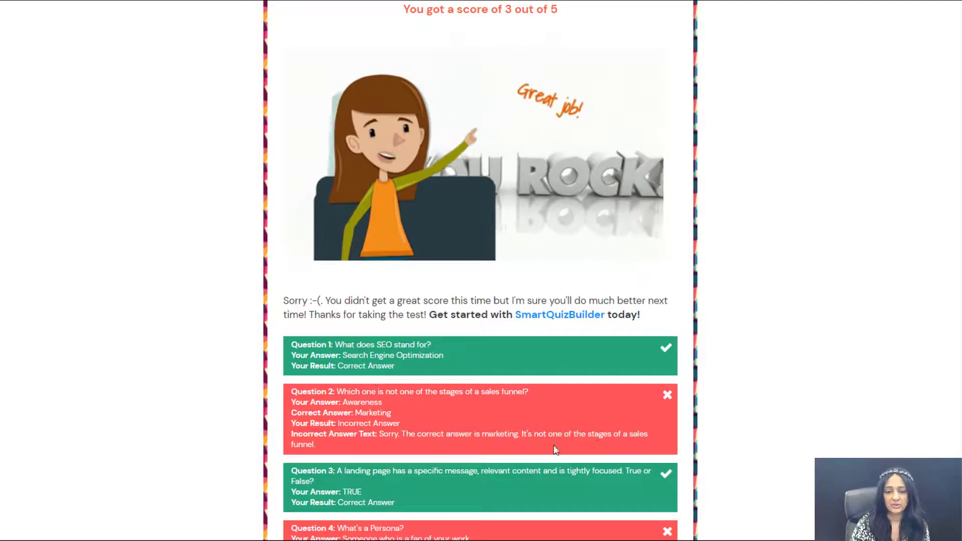
{"action": "scroll", "coordinate": [697, 273], "scroll_direction": "up", "scroll_amount": 2}
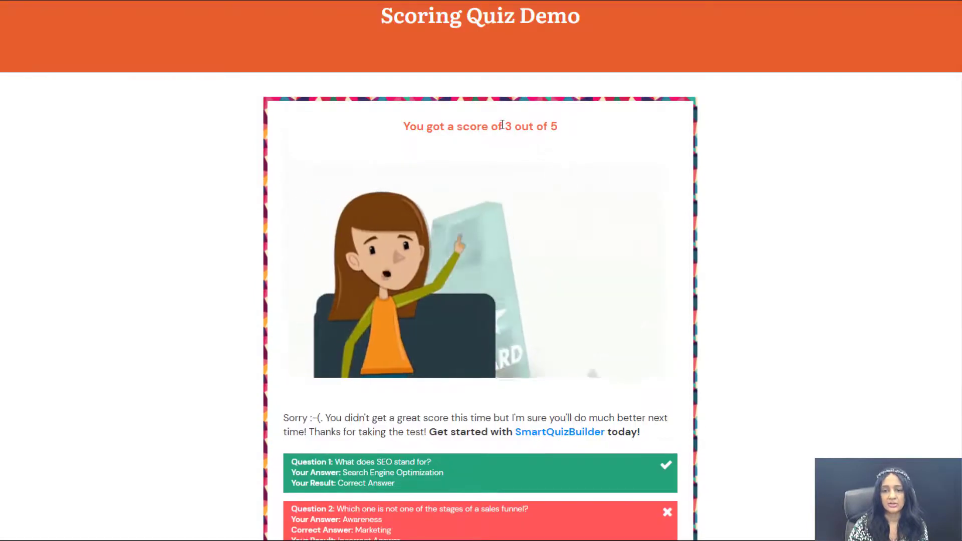
{"action": "left_click_drag", "start_coordinate": [502, 126], "coordinate": [557, 126]}
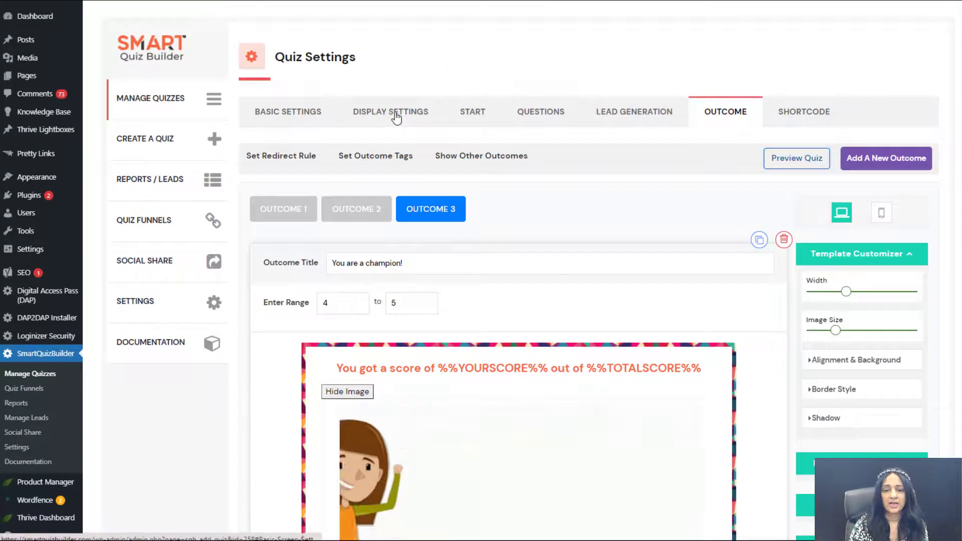
- Set the display of correct answers to No in the quiz's display settings and save them
{"action": "left_click", "coordinate": [396, 117]}
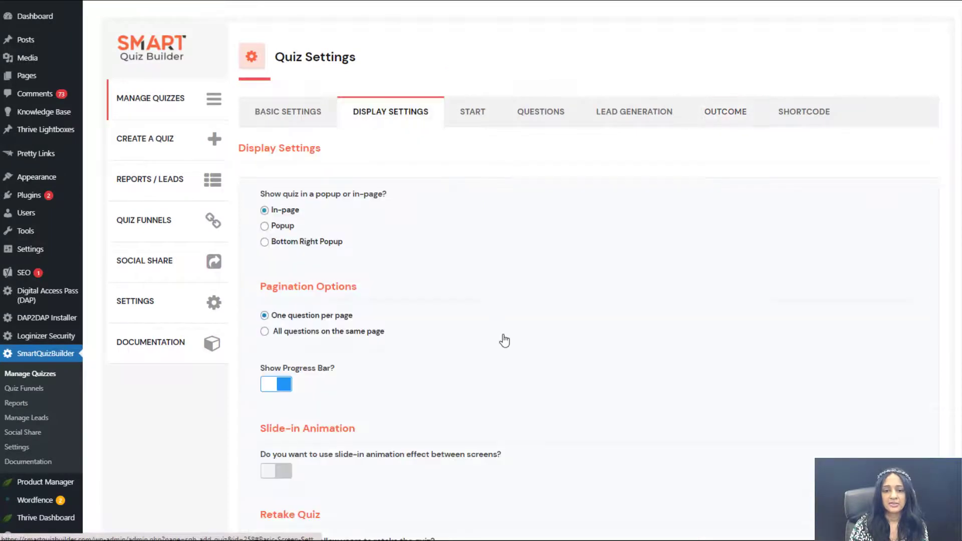
{"action": "scroll", "coordinate": [504, 341], "scroll_direction": "down", "scroll_amount": 14}
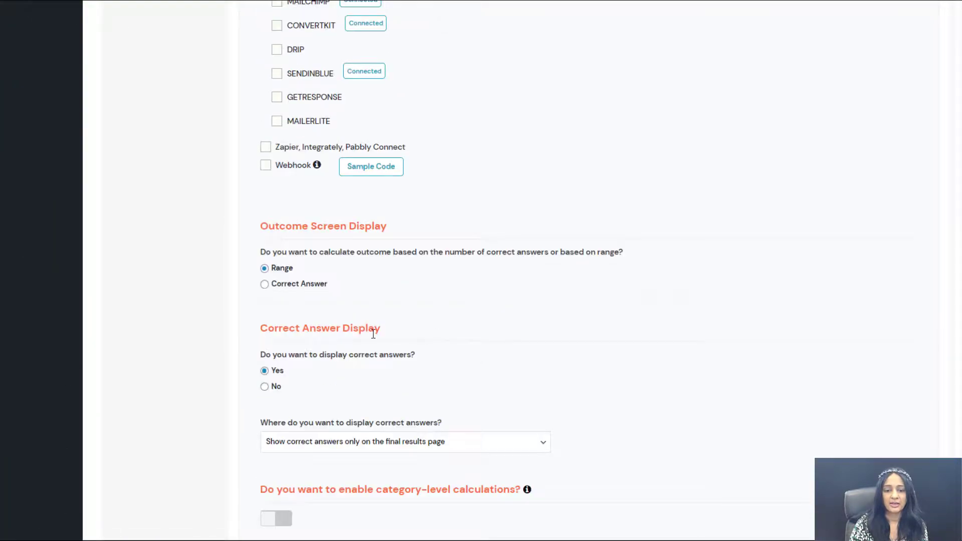
{"action": "scroll", "coordinate": [373, 334], "scroll_direction": "down", "scroll_amount": 2}
{"action": "left_click", "coordinate": [264, 270]}
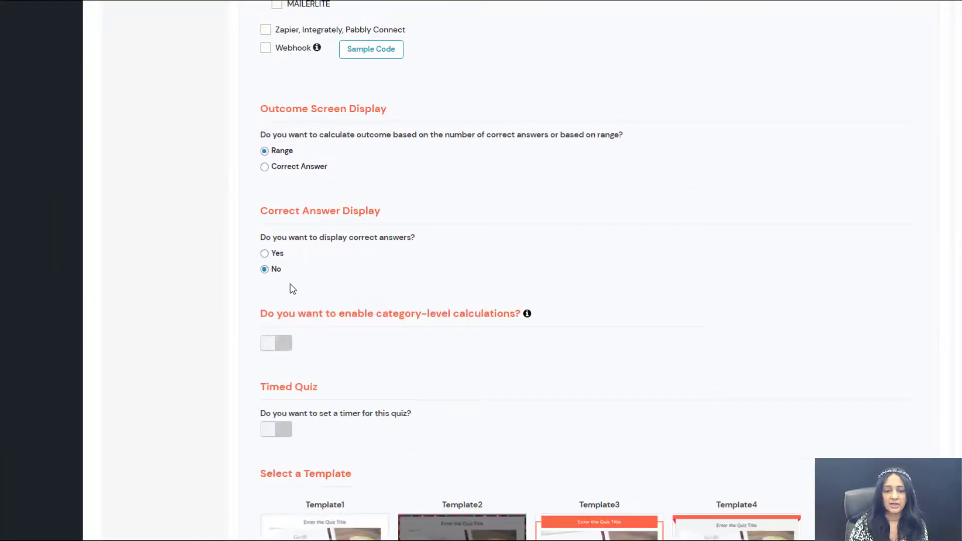
{"action": "scroll", "coordinate": [636, 386], "scroll_direction": "down", "scroll_amount": 6}
{"action": "left_click", "coordinate": [600, 466]}
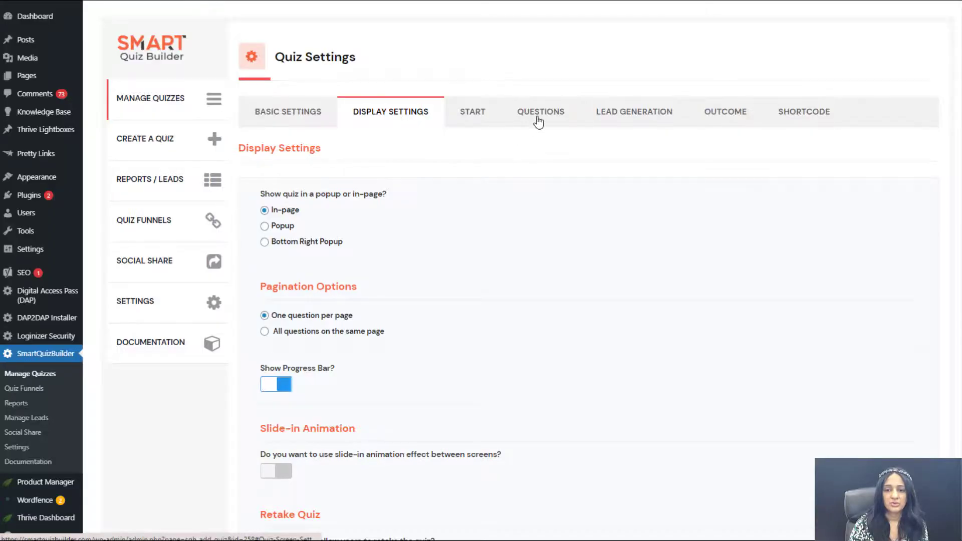
- Examine the answer options, correct-answer checkboxes and points assigned in Questions 1 through 4
{"action": "left_click", "coordinate": [532, 120]}
{"action": "scroll", "coordinate": [705, 280], "scroll_direction": "down", "scroll_amount": 1}
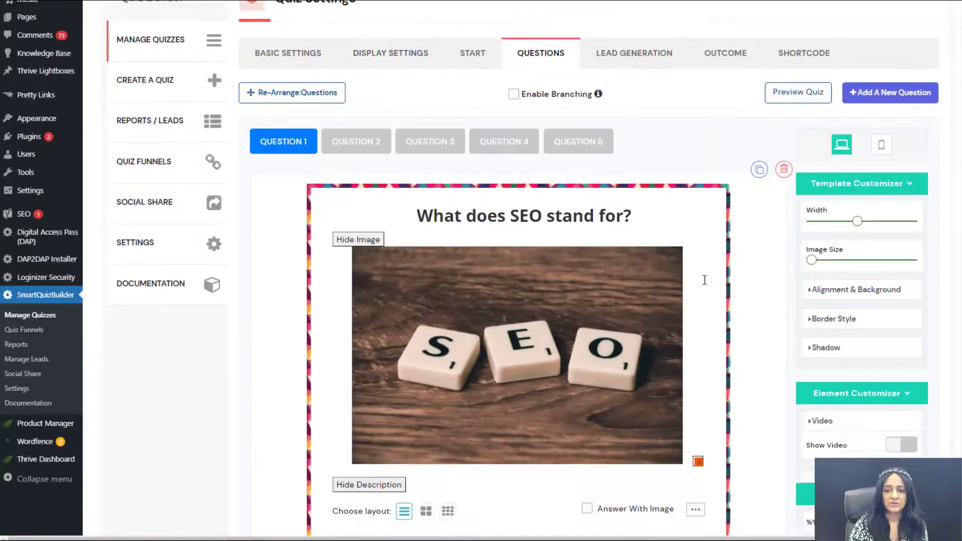
{"action": "scroll", "coordinate": [705, 279], "scroll_direction": "down", "scroll_amount": 3}
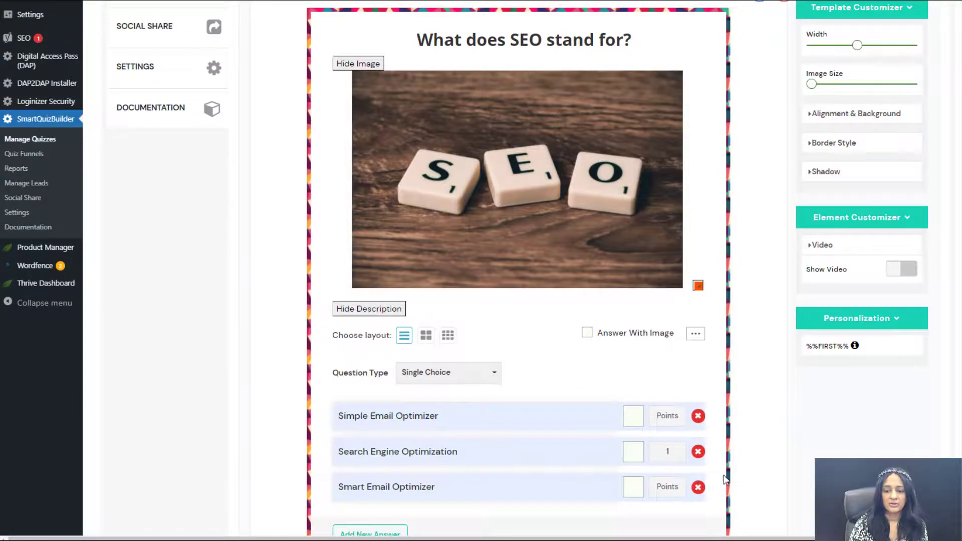
{"action": "scroll", "coordinate": [726, 471], "scroll_direction": "down", "scroll_amount": 2}
{"action": "scroll", "coordinate": [300, 196], "scroll_direction": "up", "scroll_amount": 6}
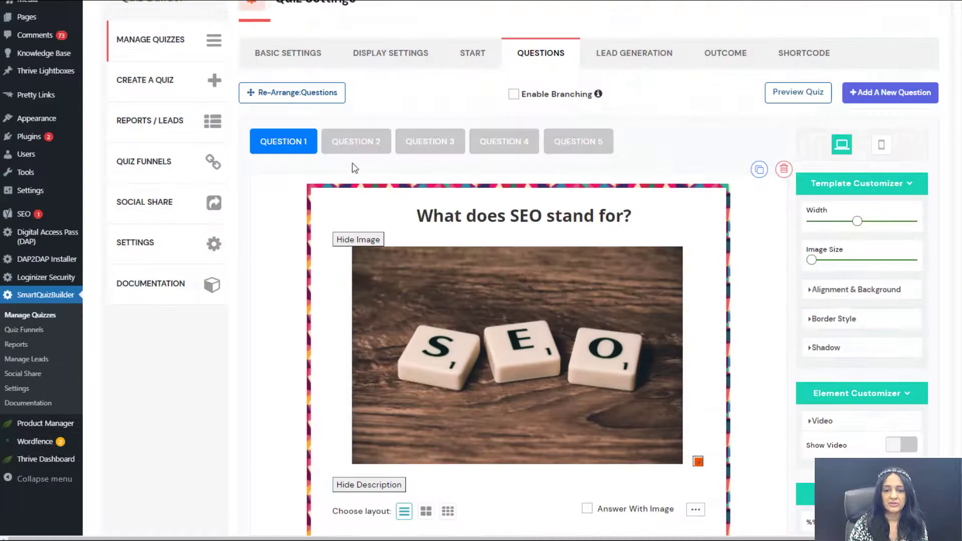
{"action": "left_click", "coordinate": [356, 141]}
{"action": "scroll", "coordinate": [703, 333], "scroll_direction": "down", "scroll_amount": 2}
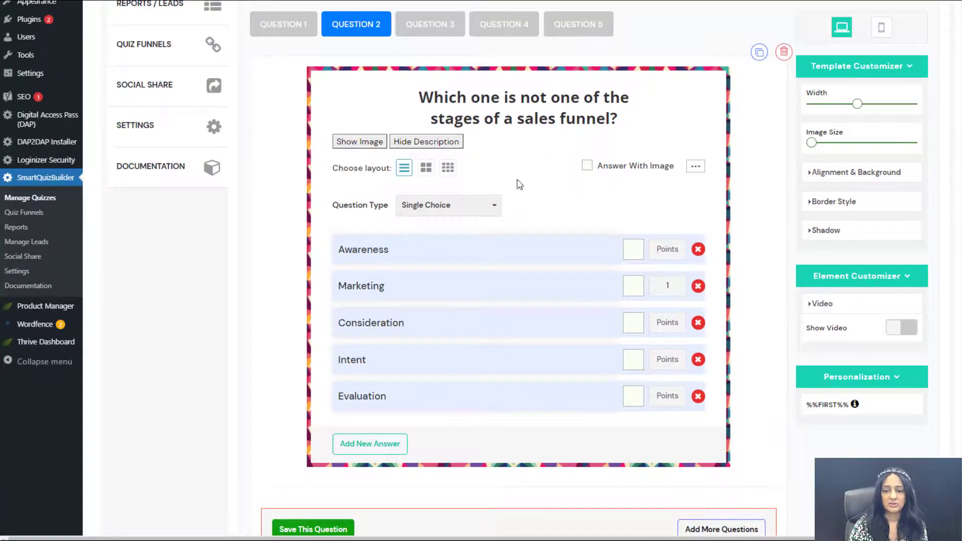
{"action": "left_click", "coordinate": [430, 24]}
{"action": "scroll", "coordinate": [532, 378], "scroll_direction": "down", "scroll_amount": 2}
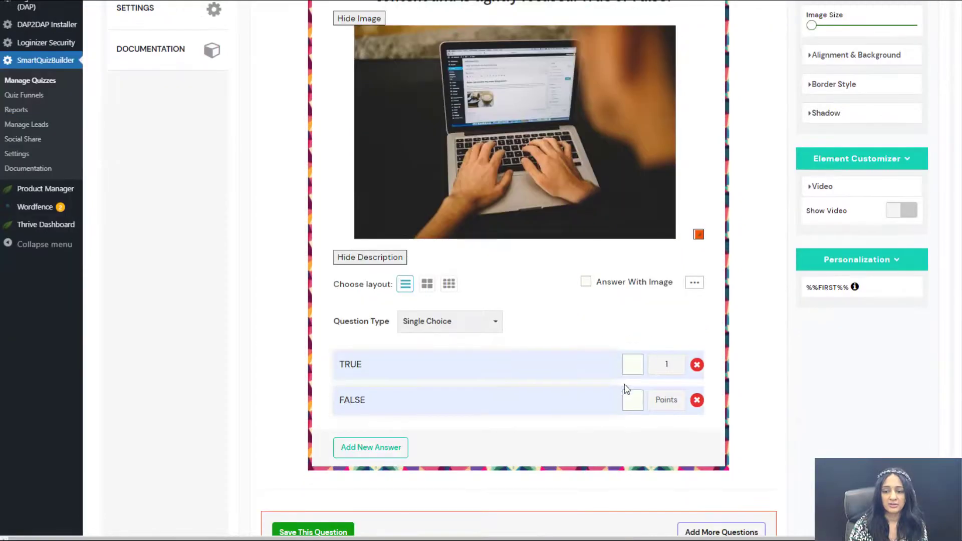
{"action": "scroll", "coordinate": [573, 122], "scroll_direction": "up", "scroll_amount": 3}
{"action": "left_click", "coordinate": [503, 140]}
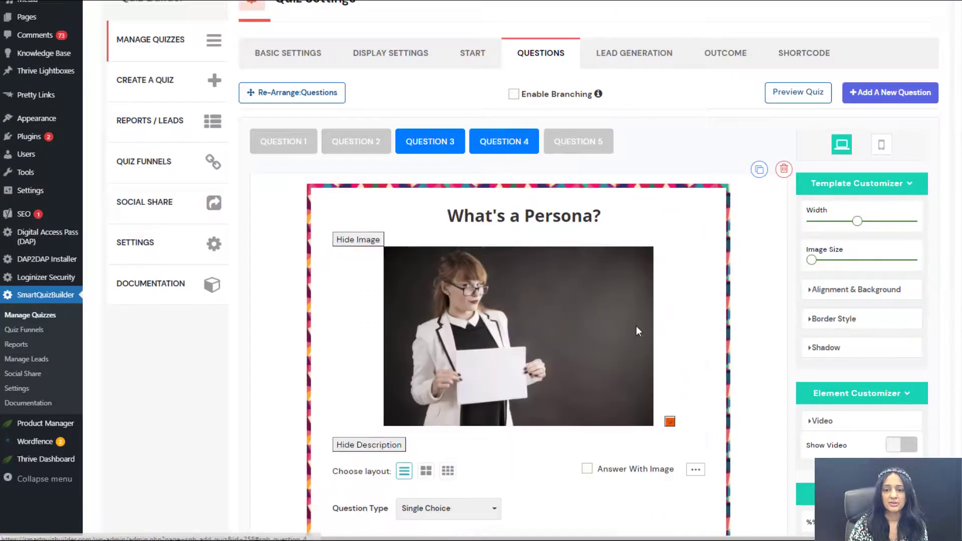
{"action": "scroll", "coordinate": [636, 326], "scroll_direction": "down", "scroll_amount": 3}
{"action": "scroll", "coordinate": [576, 330], "scroll_direction": "up", "scroll_amount": 2}
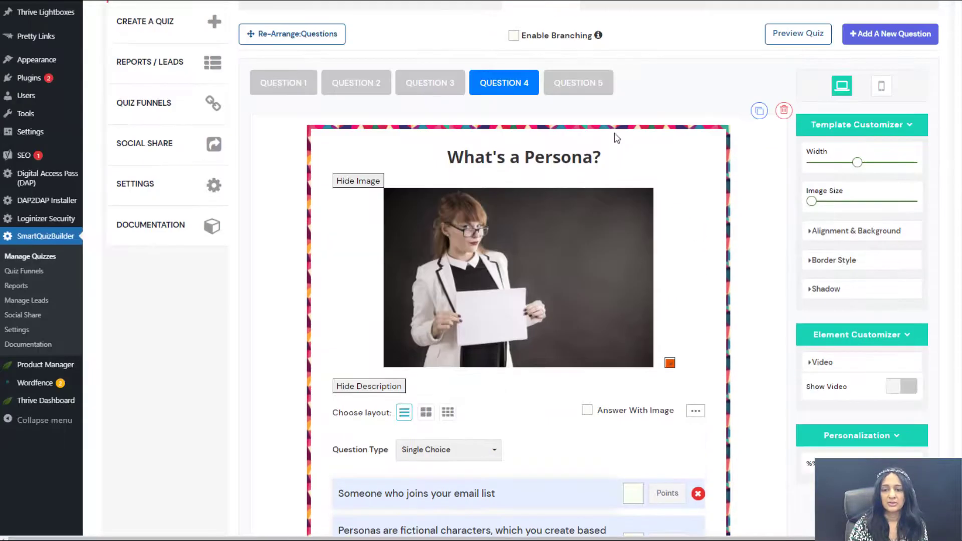
- Check the answer points of Question 5 about the sales funnel and save the question
{"action": "left_click", "coordinate": [576, 81]}
{"action": "scroll", "coordinate": [711, 365], "scroll_direction": "down", "scroll_amount": 2}
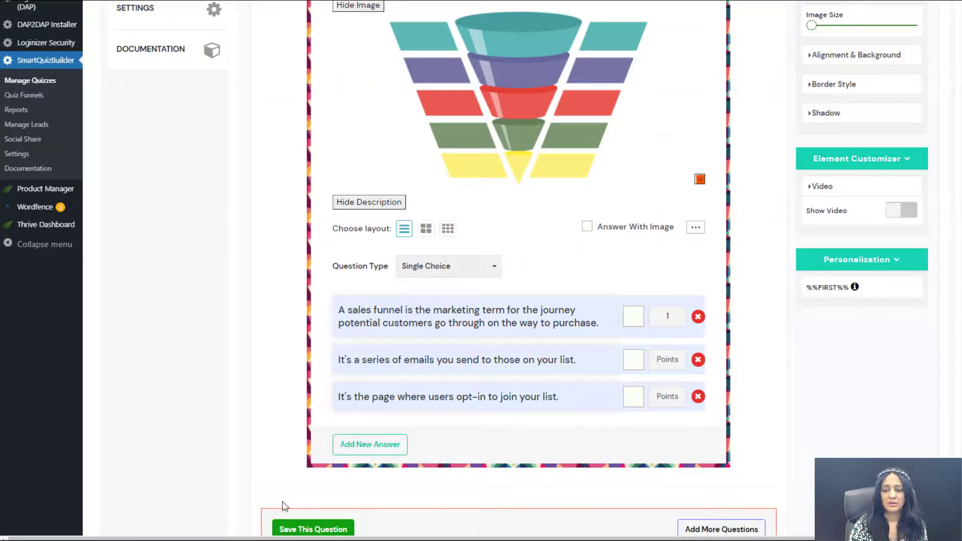
{"action": "left_click", "coordinate": [300, 530]}
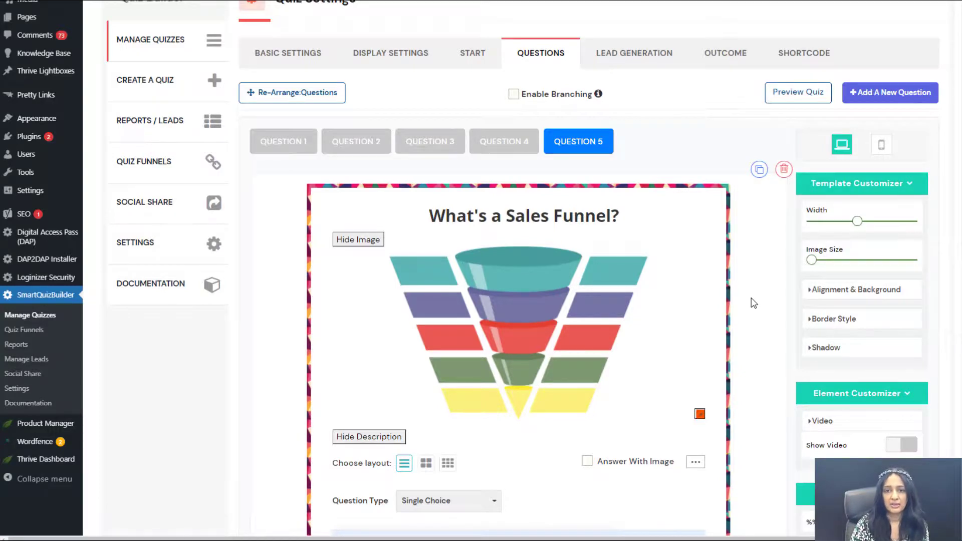
- Retake the published quiz, answering Search Engine Optimization for SEO, TRUE for the landing page and the remaining questions, and submit the prefilled name and email form
{"action": "scroll", "coordinate": [568, 60], "scroll_direction": "up", "scroll_amount": 1}
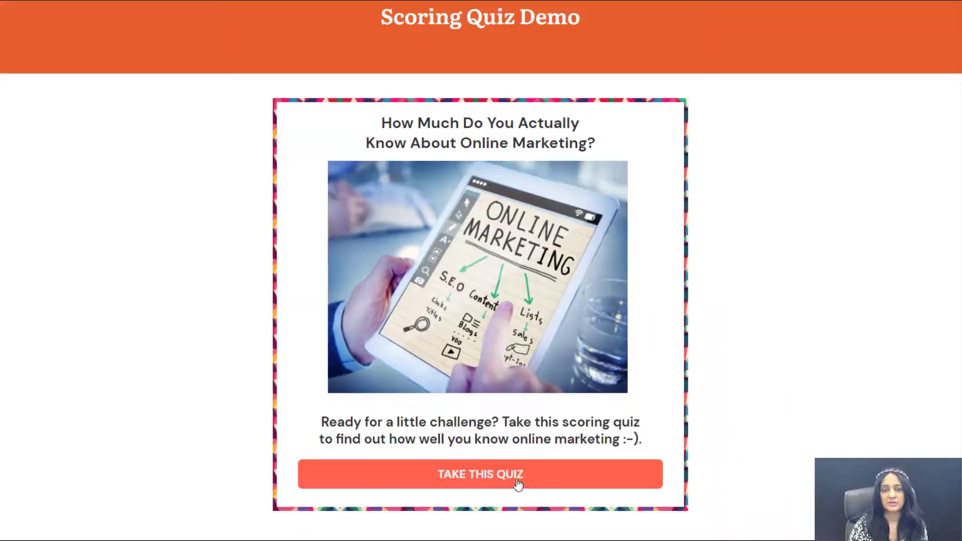
{"action": "left_click", "coordinate": [518, 484]}
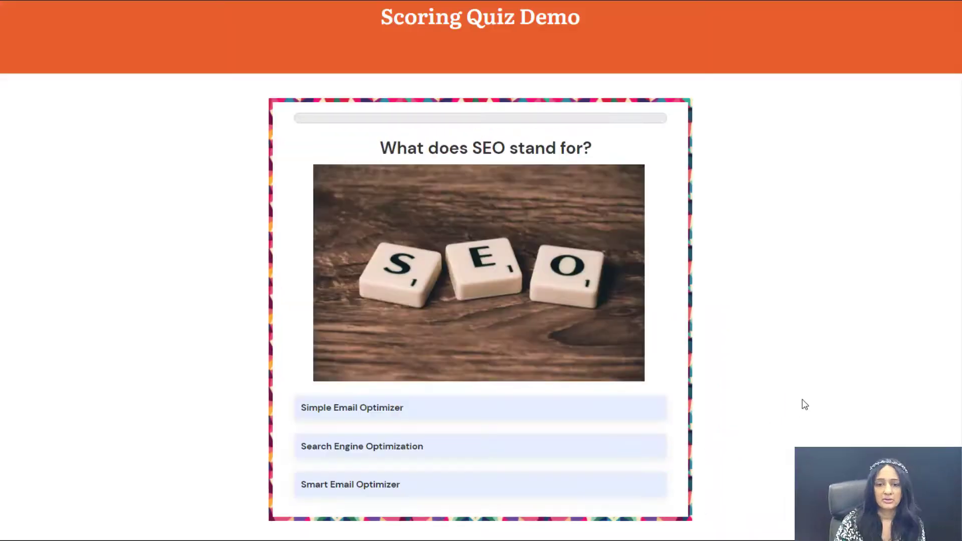
{"action": "left_click", "coordinate": [399, 448]}
{"action": "left_click", "coordinate": [385, 243]}
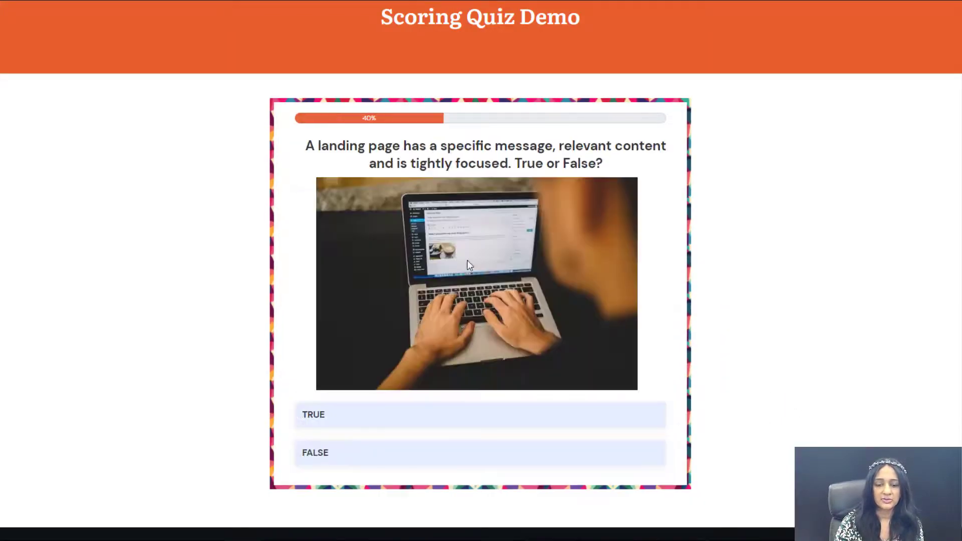
{"action": "left_click", "coordinate": [410, 424]}
{"action": "left_click", "coordinate": [444, 425]}
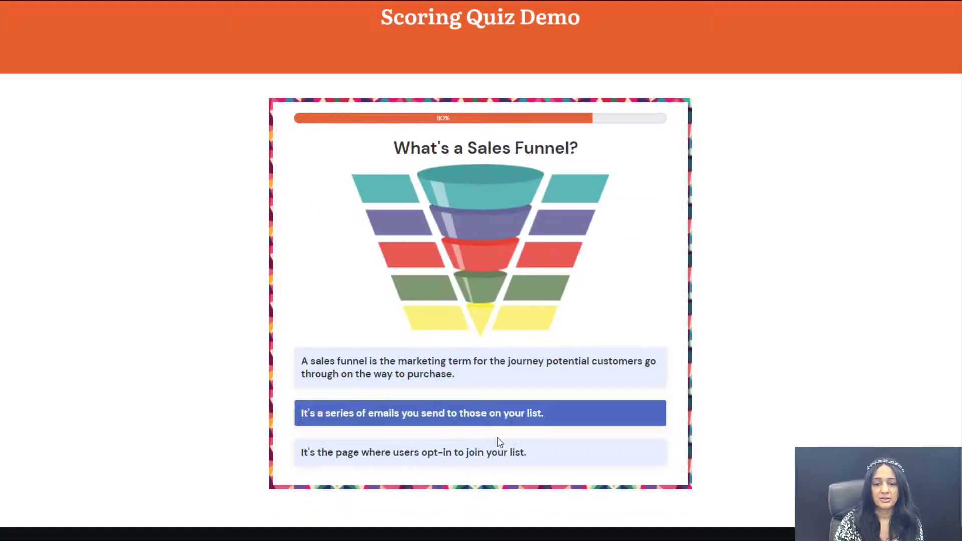
{"action": "left_click", "coordinate": [476, 384]}
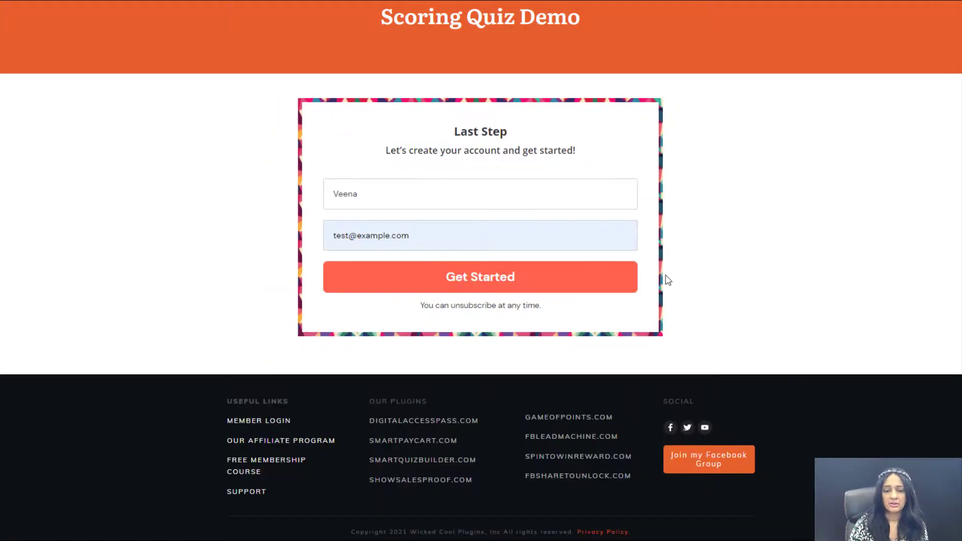
{"action": "left_click", "coordinate": [489, 284]}
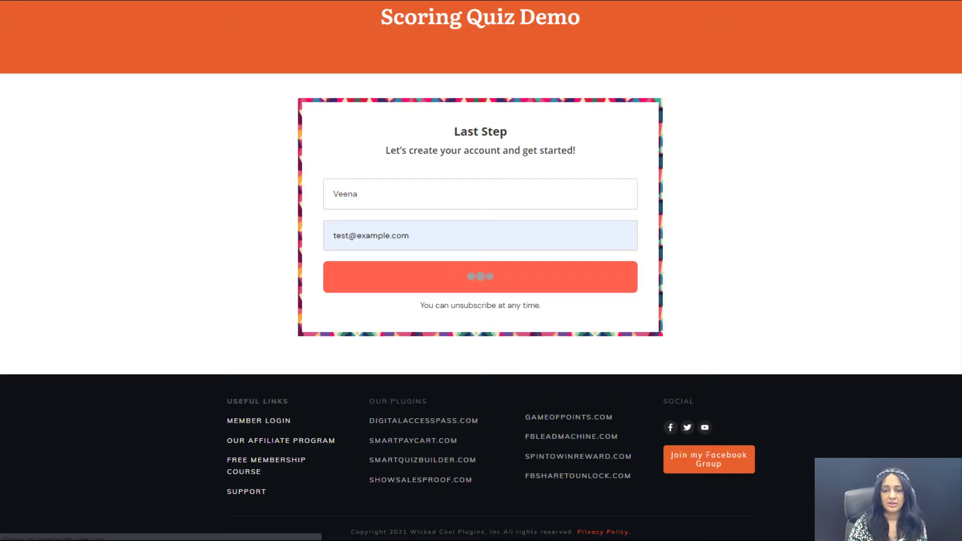